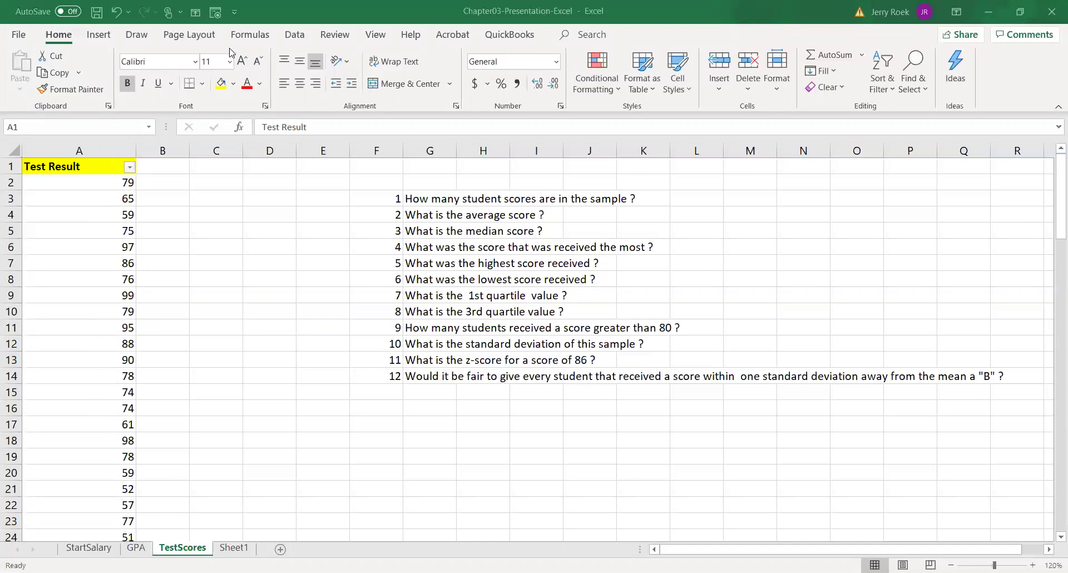
# Step: Sort the Test Result column from smallest to largest using its header filter
pyautogui.click(296, 38)
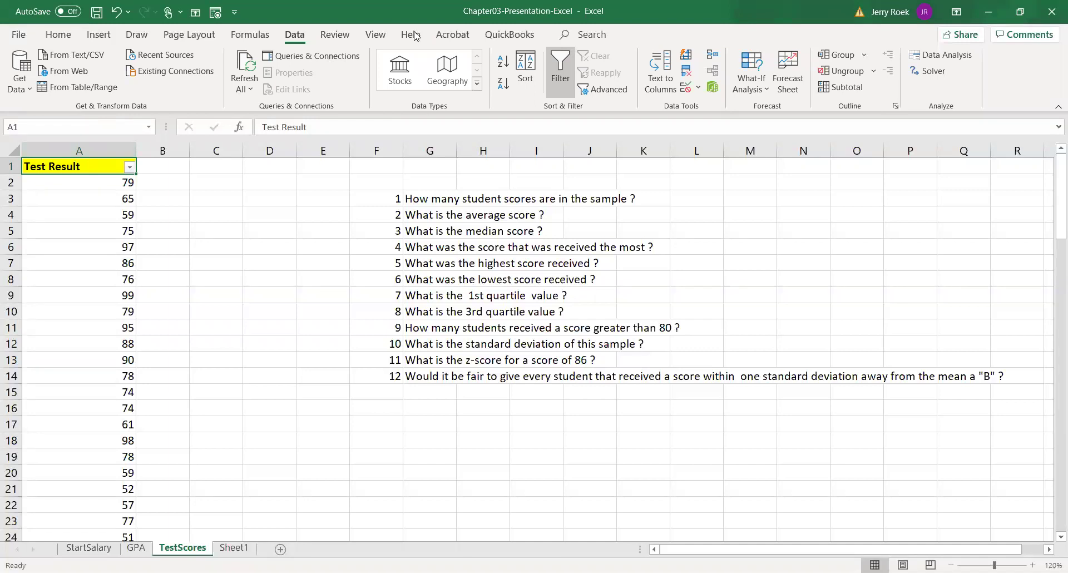
pyautogui.click(560, 77)
pyautogui.click(561, 77)
pyautogui.click(129, 167)
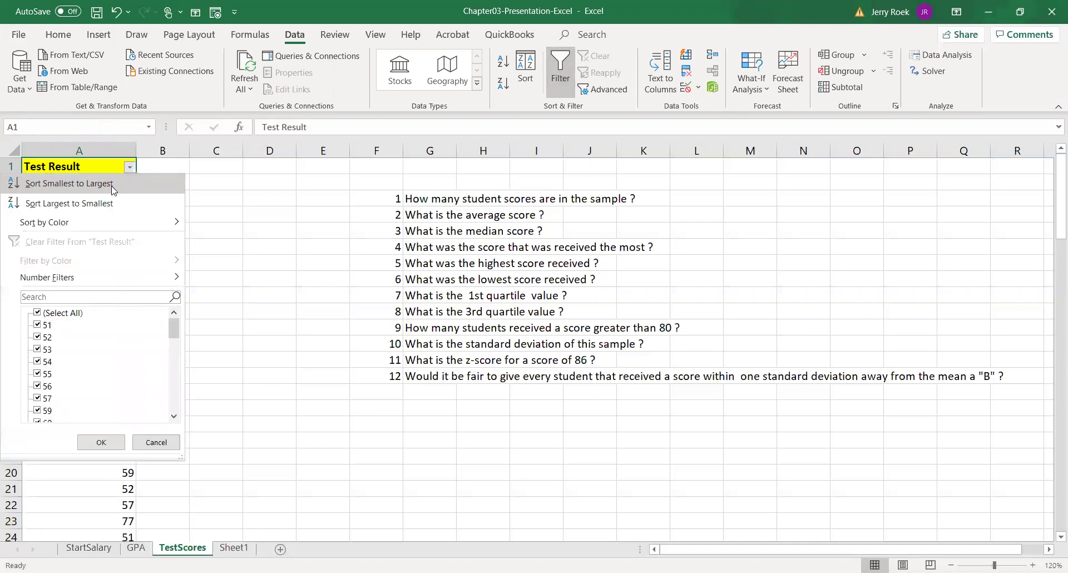
pyautogui.click(112, 187)
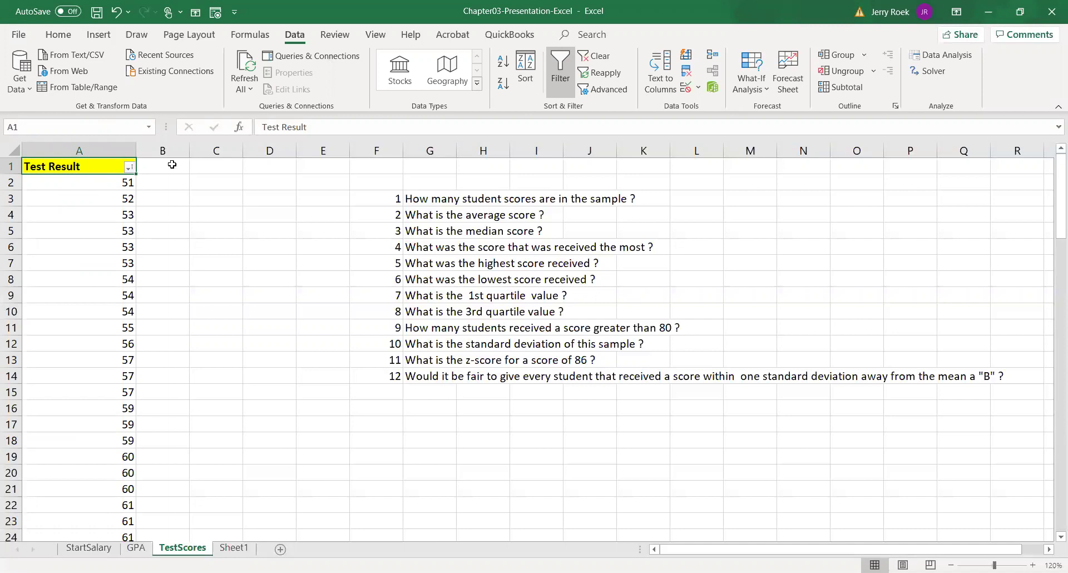
# Step: Enter a COUNT formula over all of column A in cell E3 to answer how many scores are in the sample
pyautogui.click(318, 205)
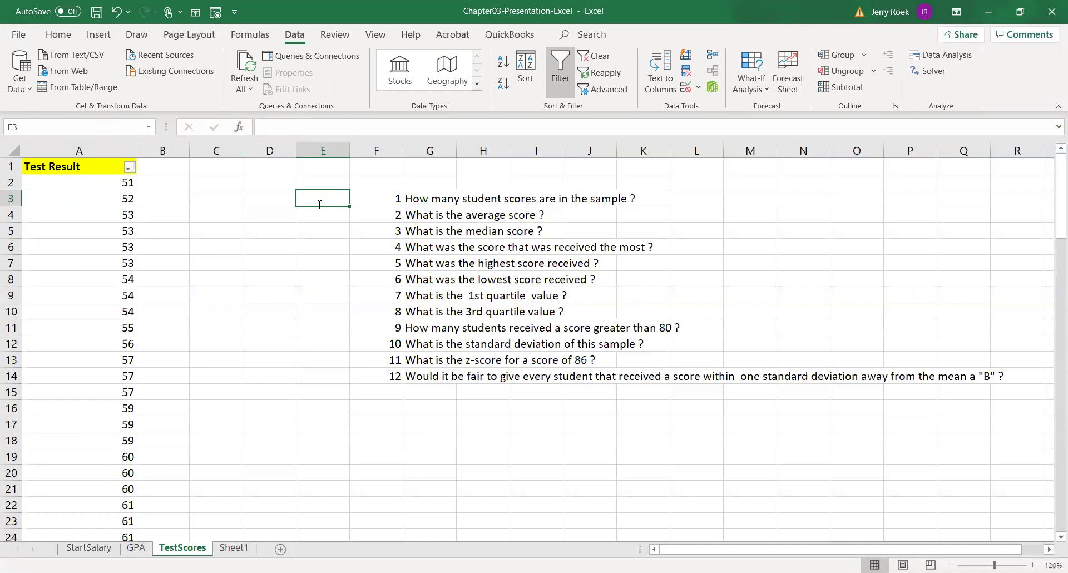
pyautogui.write('=')
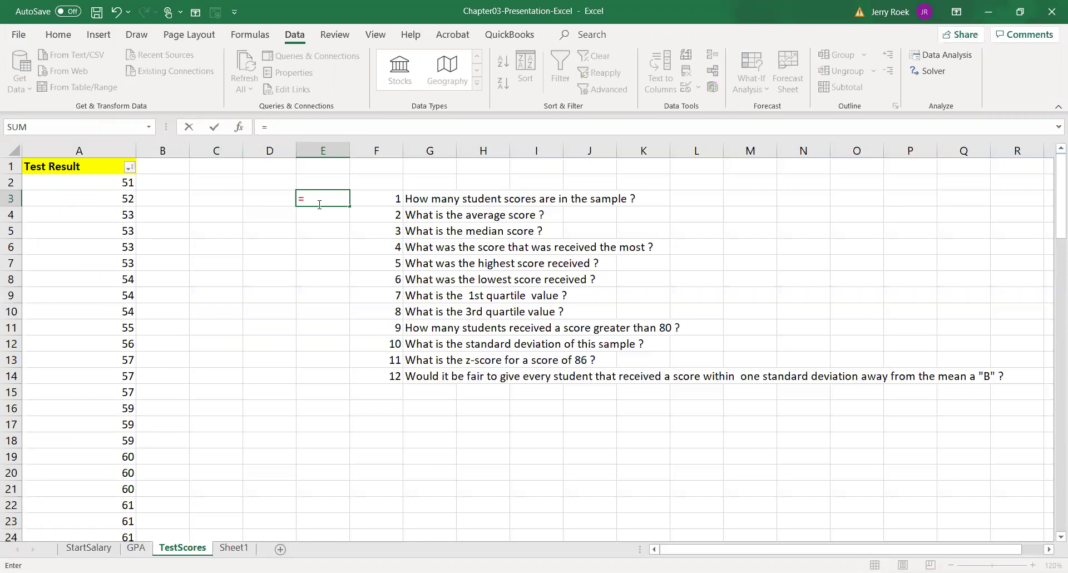
pyautogui.write('count(')
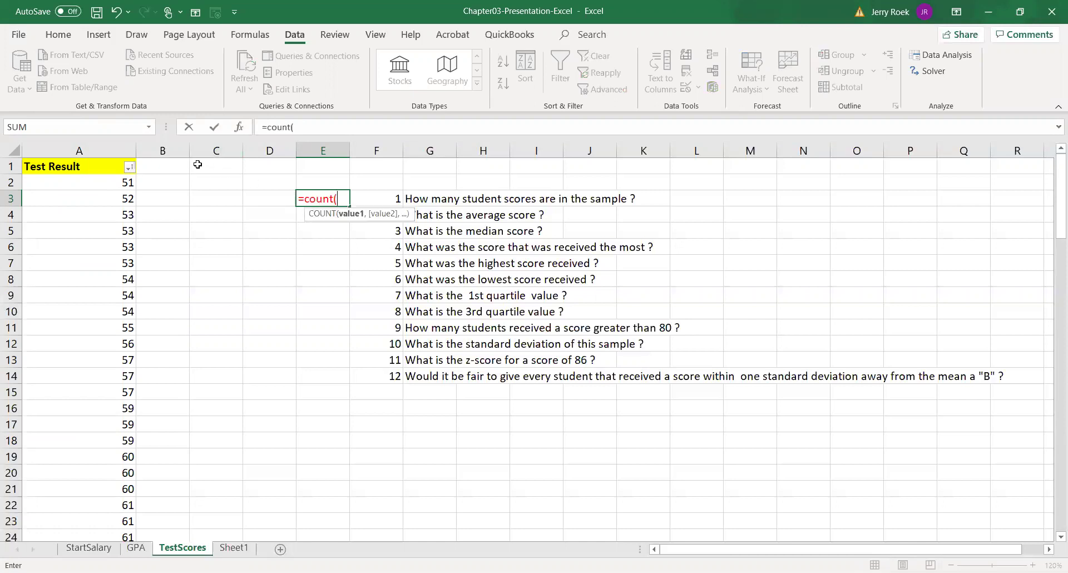
pyautogui.click(104, 145)
pyautogui.press('Return')
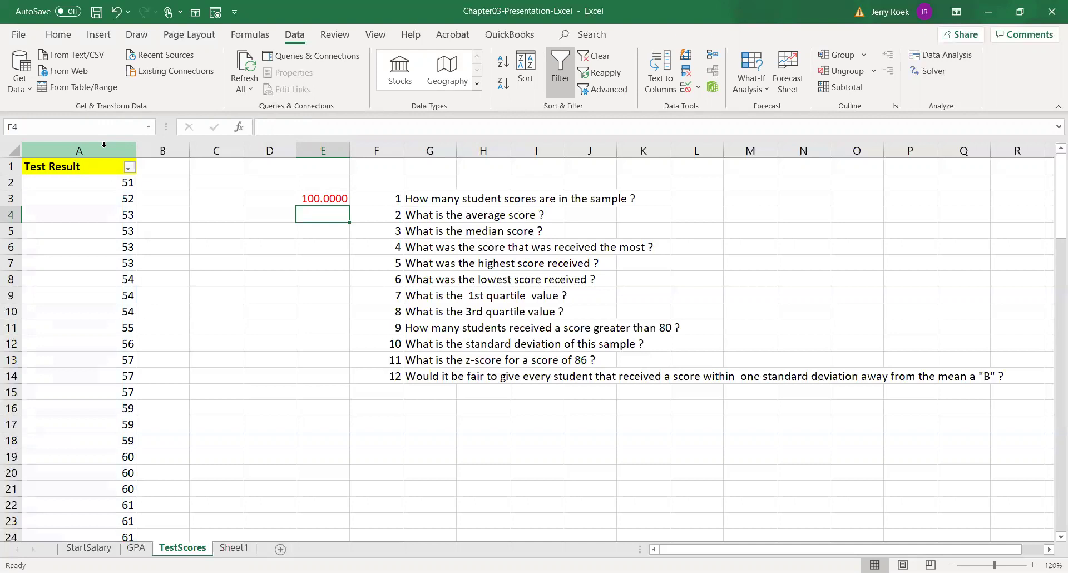
# Step: Calculate the average score in cell E4 with =average(A:A)
pyautogui.write('=')
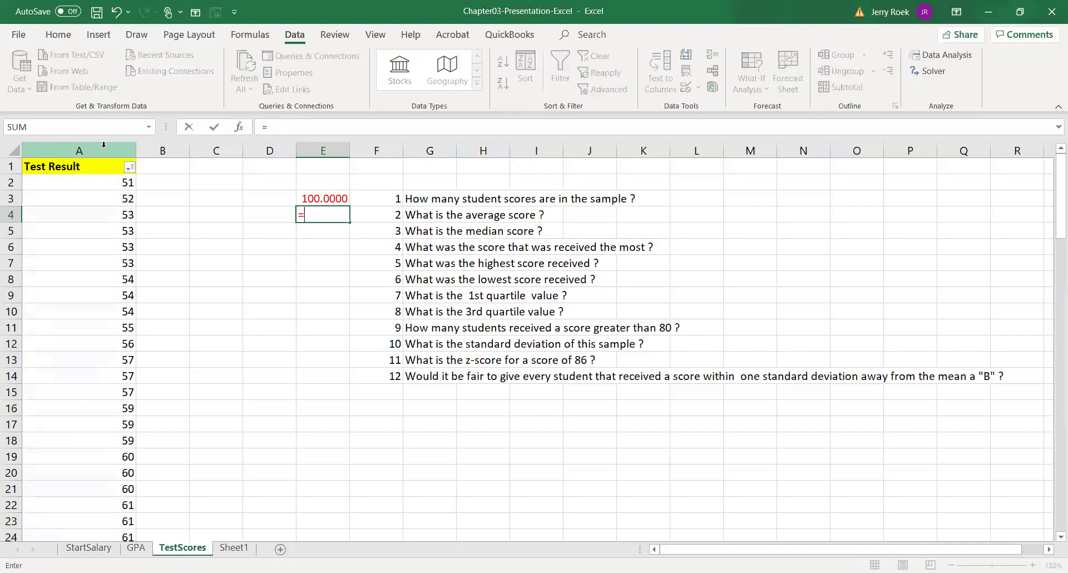
pyautogui.write('average(')
pyautogui.click(77, 146)
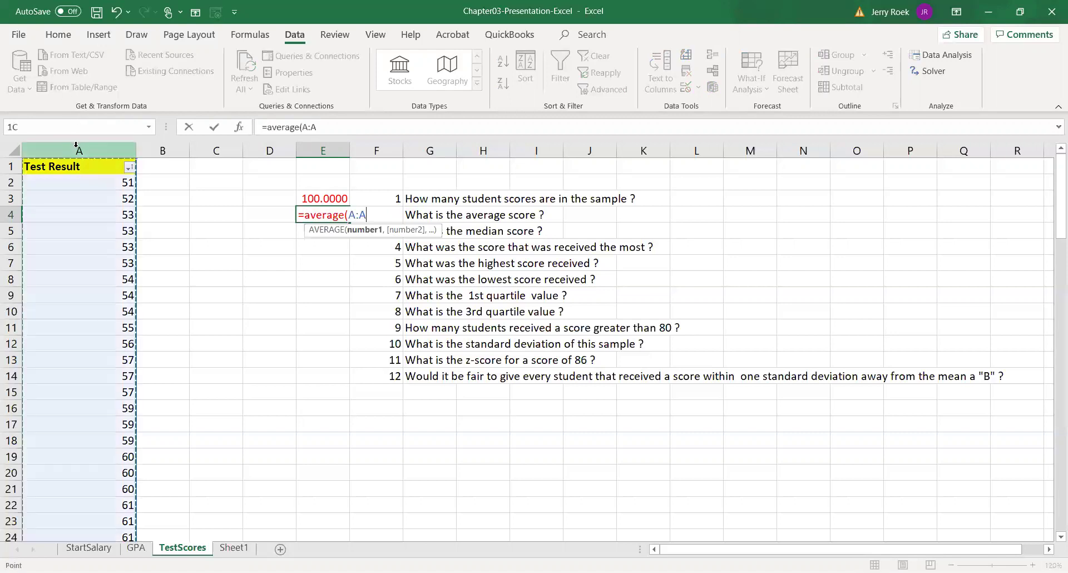
pyautogui.write(')')
pyautogui.press('Return')
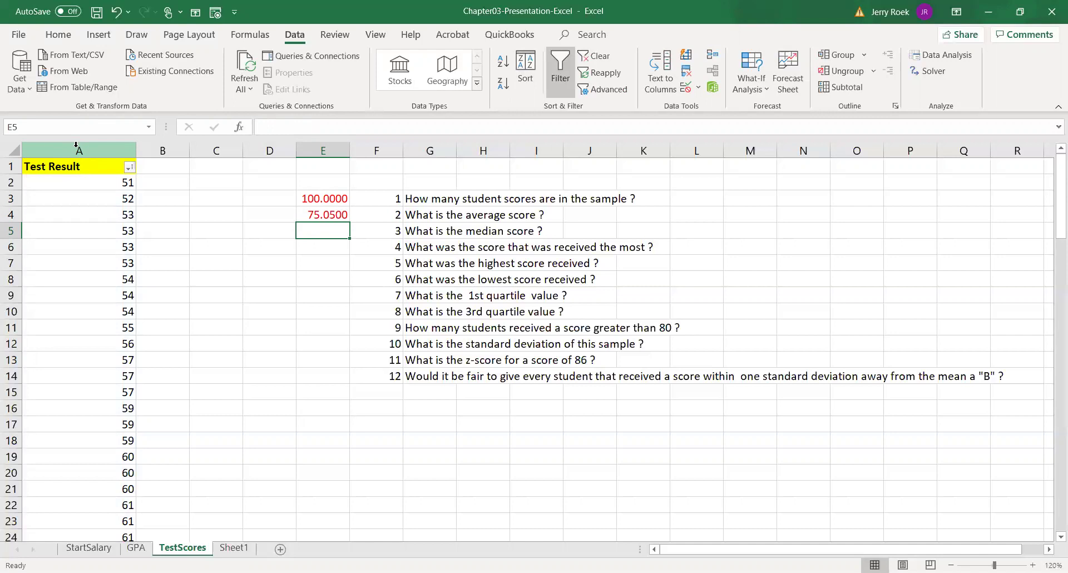
# Step: Calculate the median score in cell E5 with =median(A:A)
pyautogui.write('=')
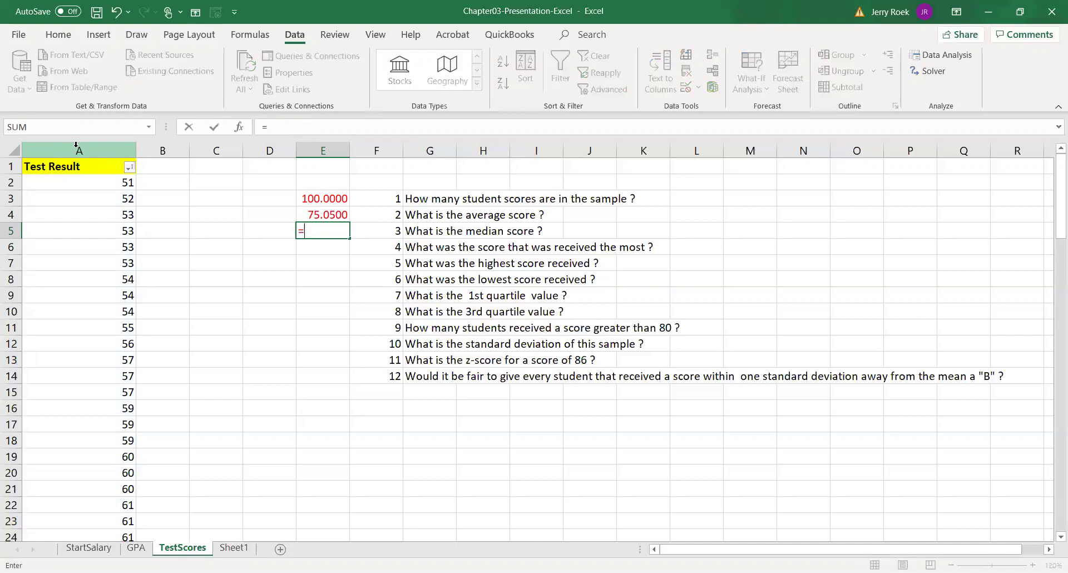
pyautogui.write('median')
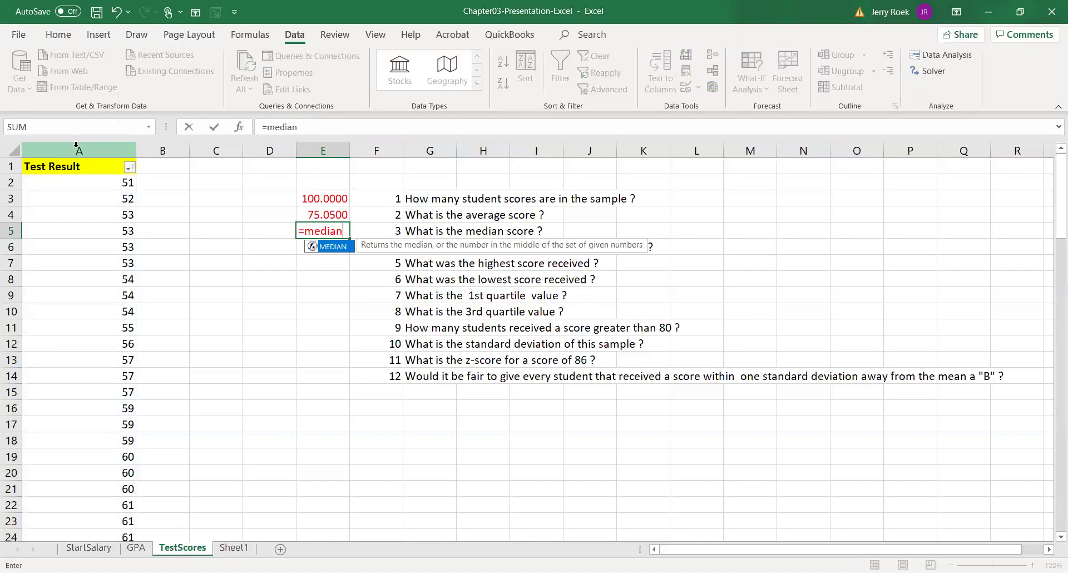
pyautogui.write('(')
pyautogui.click(91, 146)
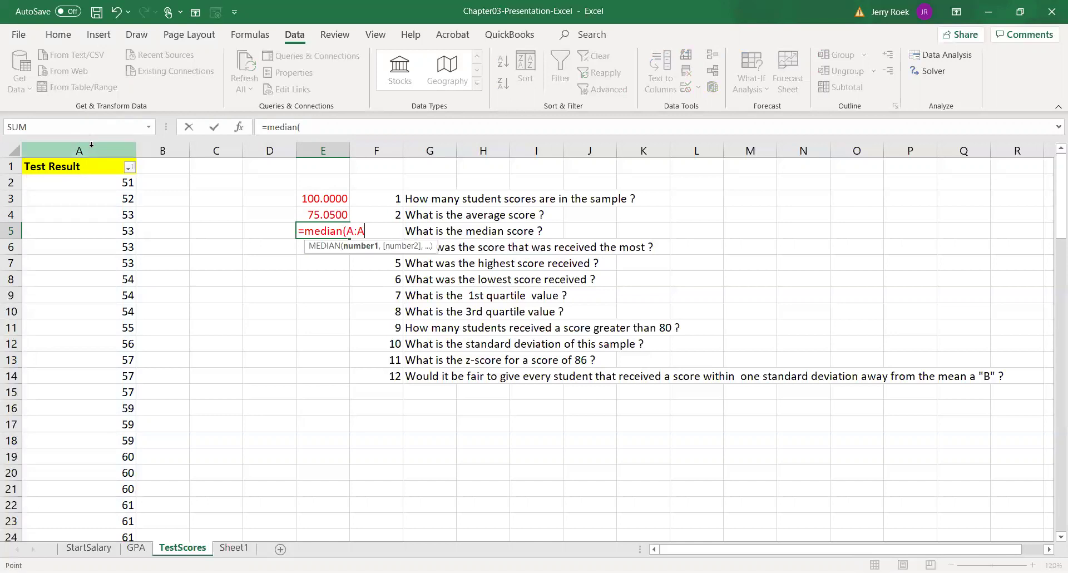
pyautogui.write(')')
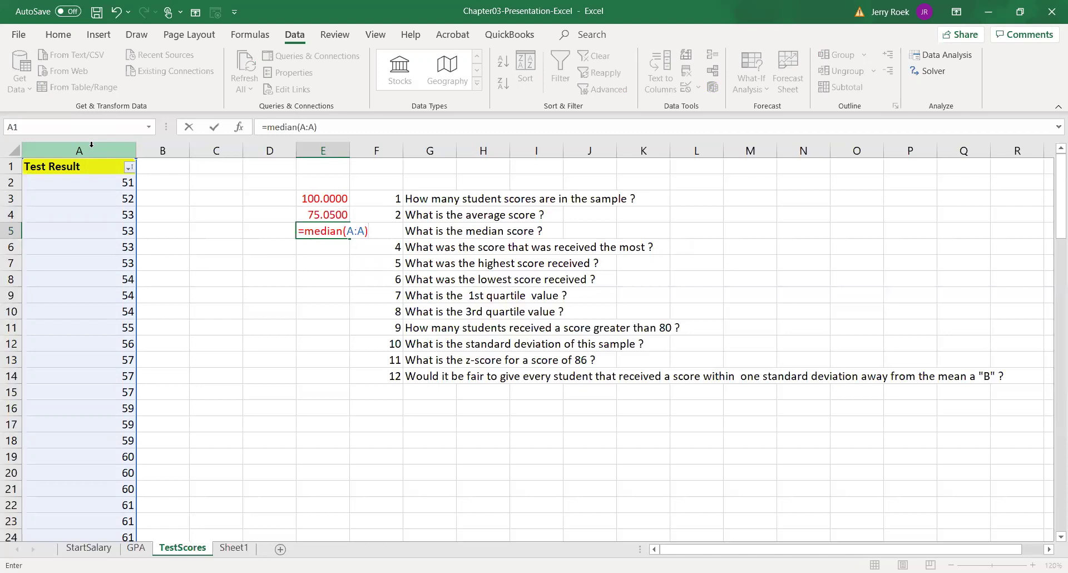
pyautogui.press('Return')
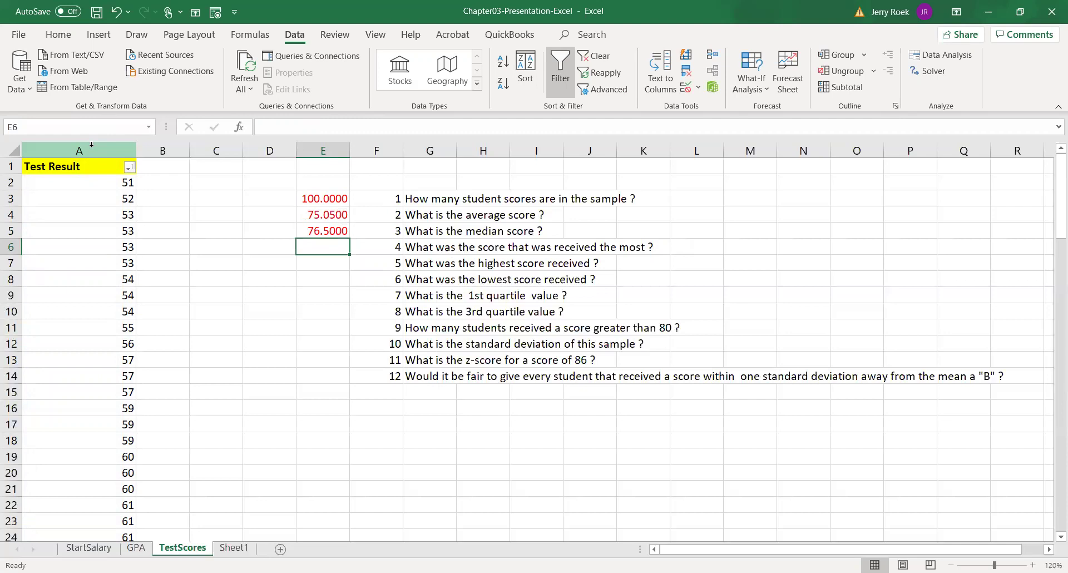
# Step: Find the most frequently received score in cell E6 with =mode.sngl(A:A)
pyautogui.write('=')
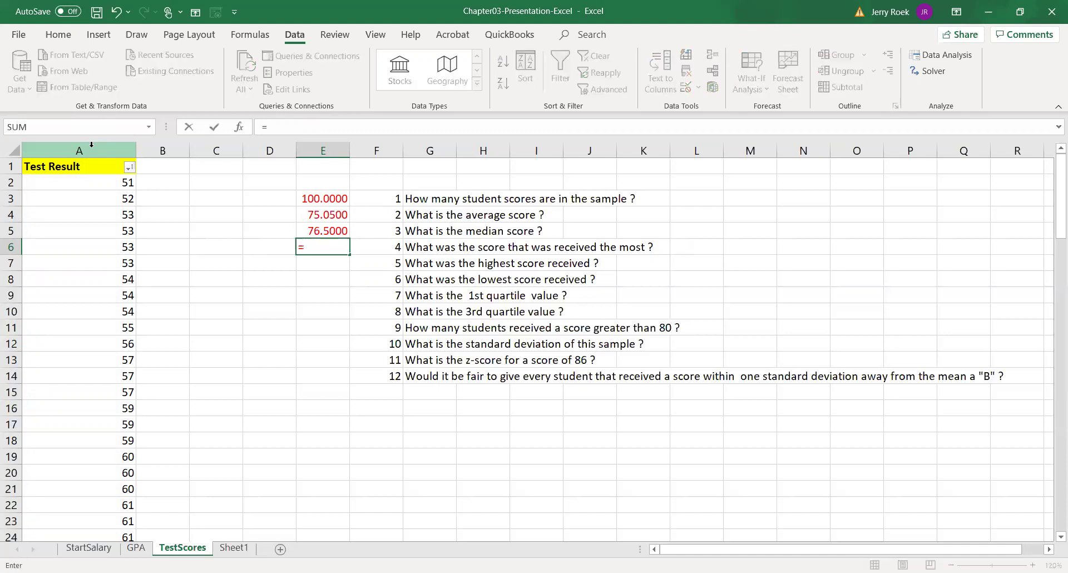
pyautogui.write('mode.sngl')
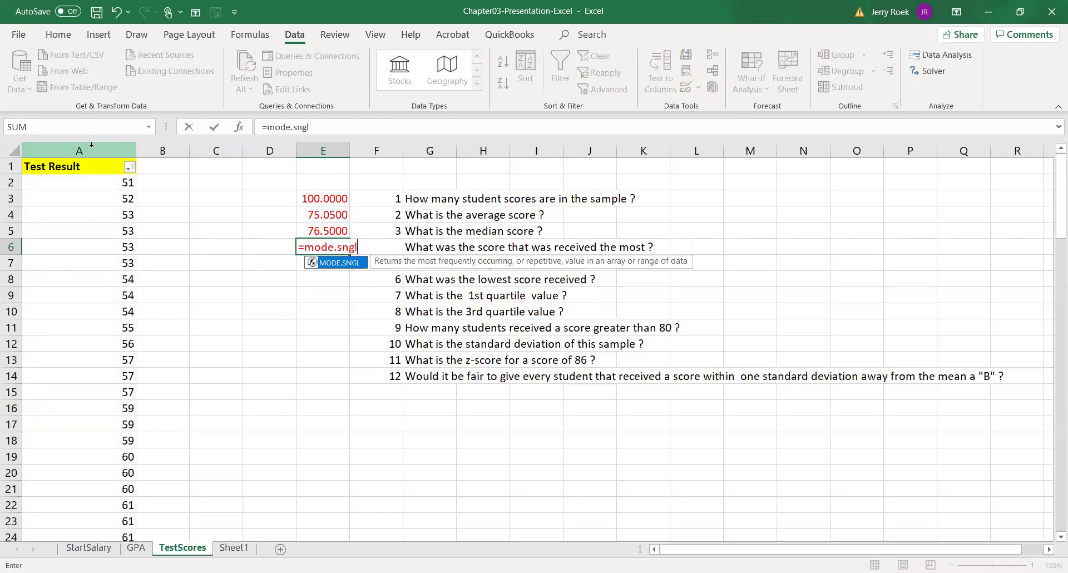
pyautogui.write('(')
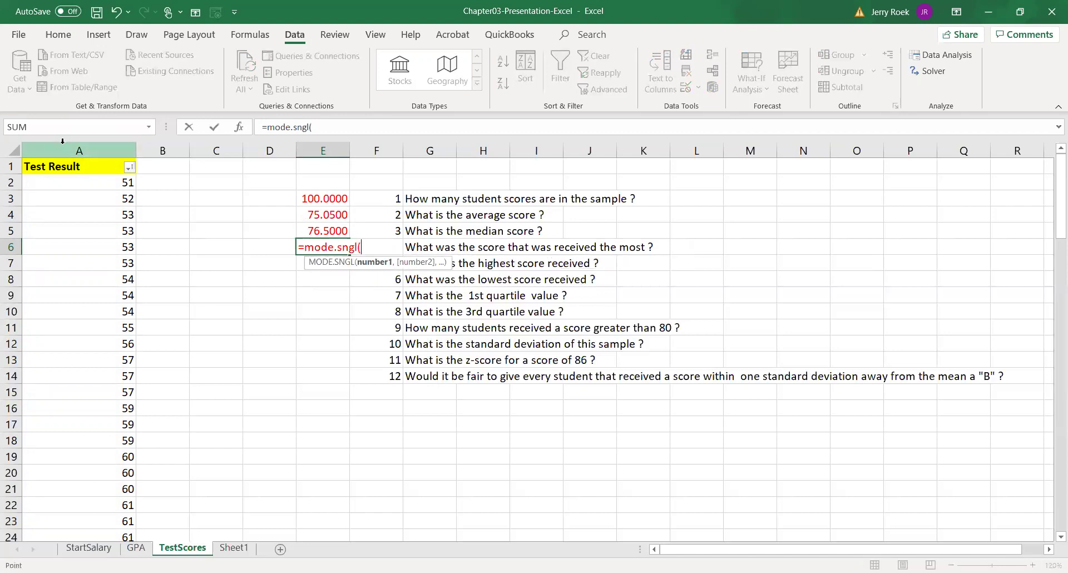
pyautogui.click(62, 141)
pyautogui.write(')')
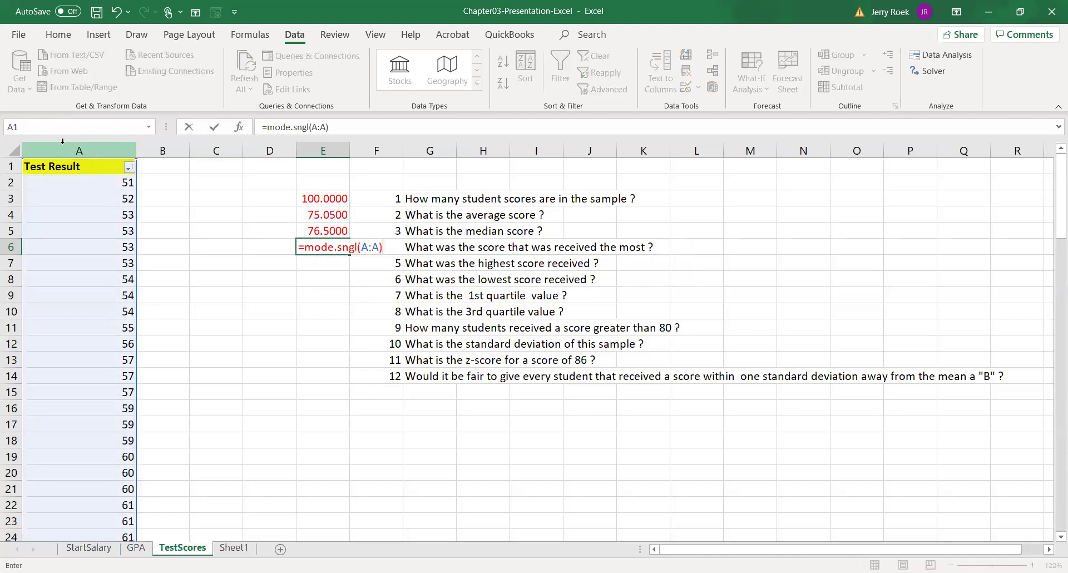
pyautogui.press('Return')
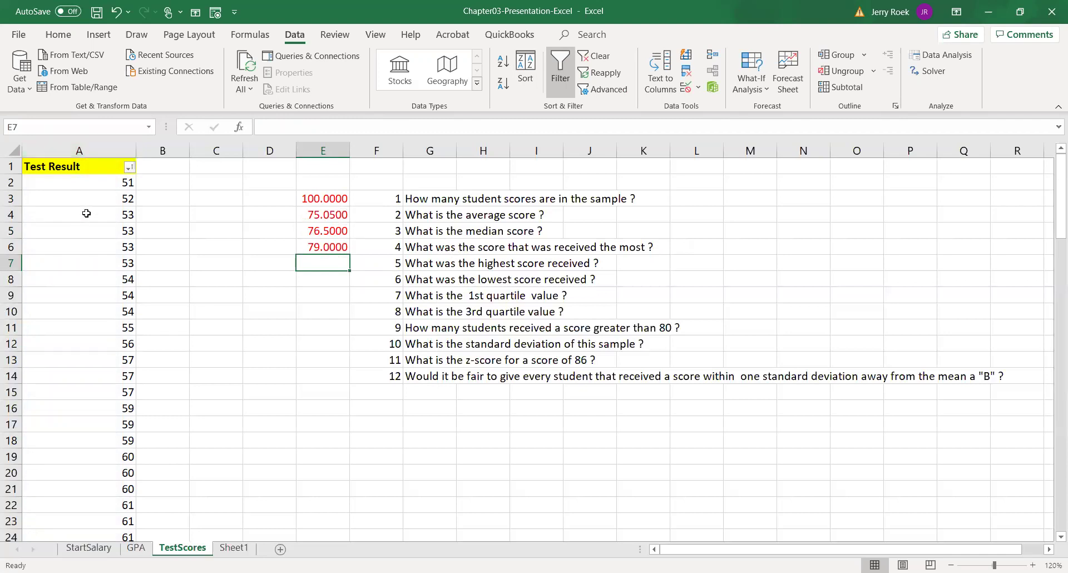
# Step: Examine the groups of repeated scores in the sorted column to check the mode formula's result in E6
pyautogui.moveTo(87, 214); pyautogui.dragTo(90, 259)
pyautogui.scroll(-3, 98, 367)
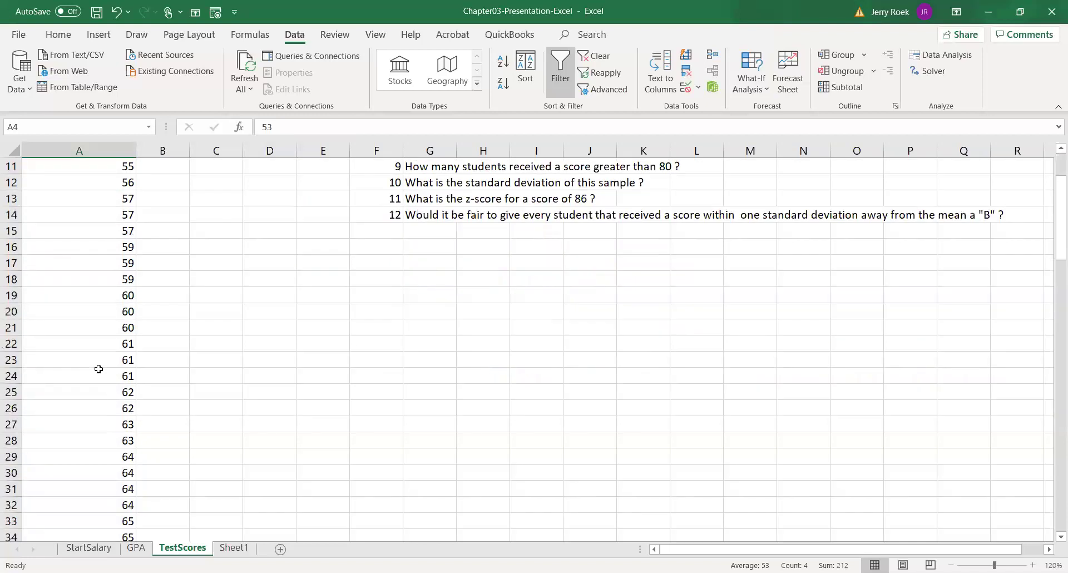
pyautogui.moveTo(98, 424); pyautogui.dragTo(98, 439)
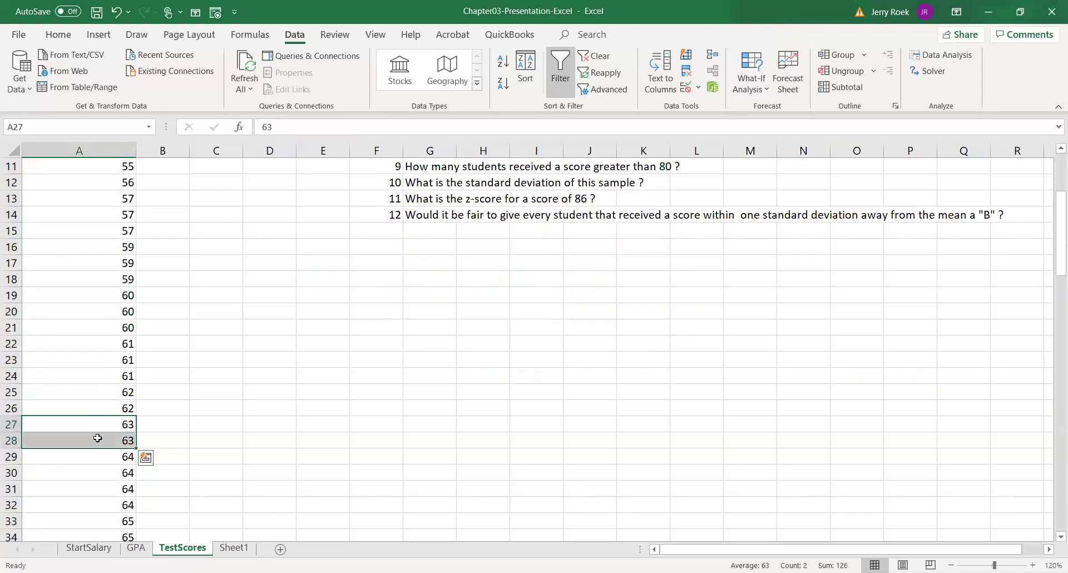
pyautogui.scroll(-1, 97, 437)
pyautogui.scroll(-8, 97, 437)
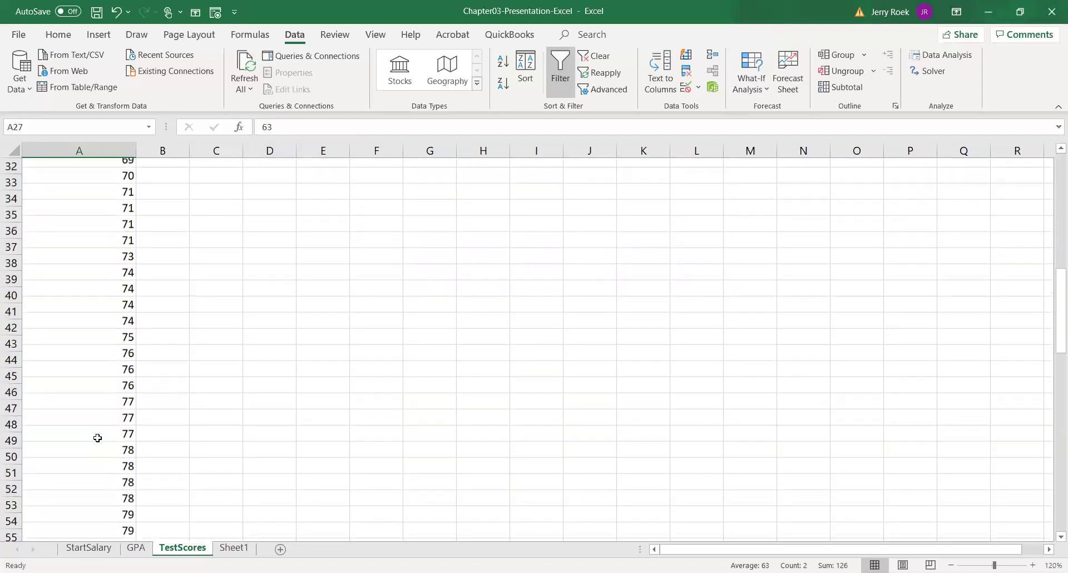
pyautogui.scroll(-3, 98, 438)
pyautogui.moveTo(95, 342); pyautogui.dragTo(94, 406)
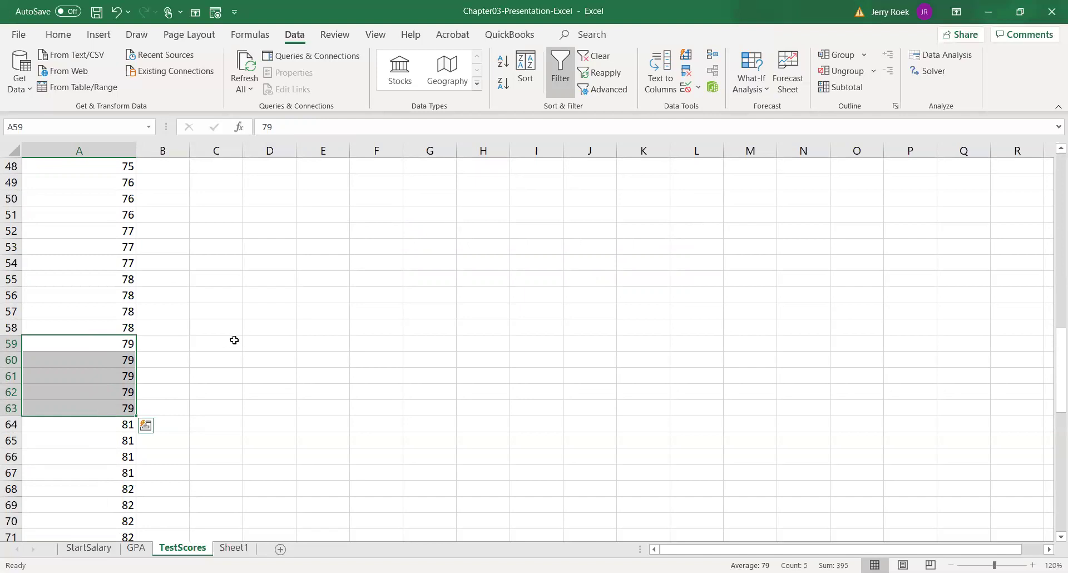
pyautogui.scroll(16, 234, 341)
pyautogui.click(310, 244)
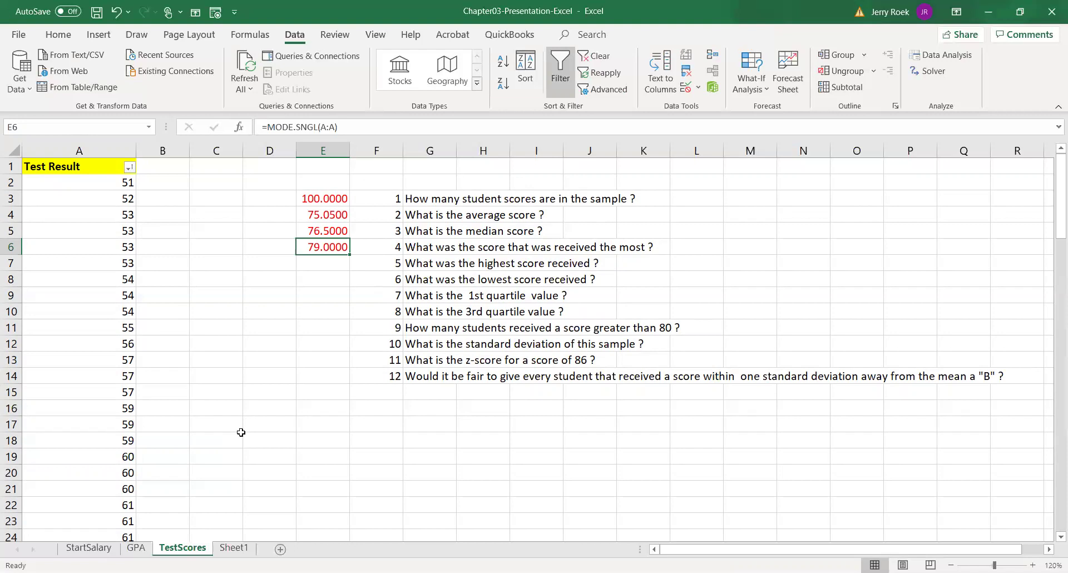
# Step: Find the highest score in cell E7 with =max(A:A)
pyautogui.press('Down')
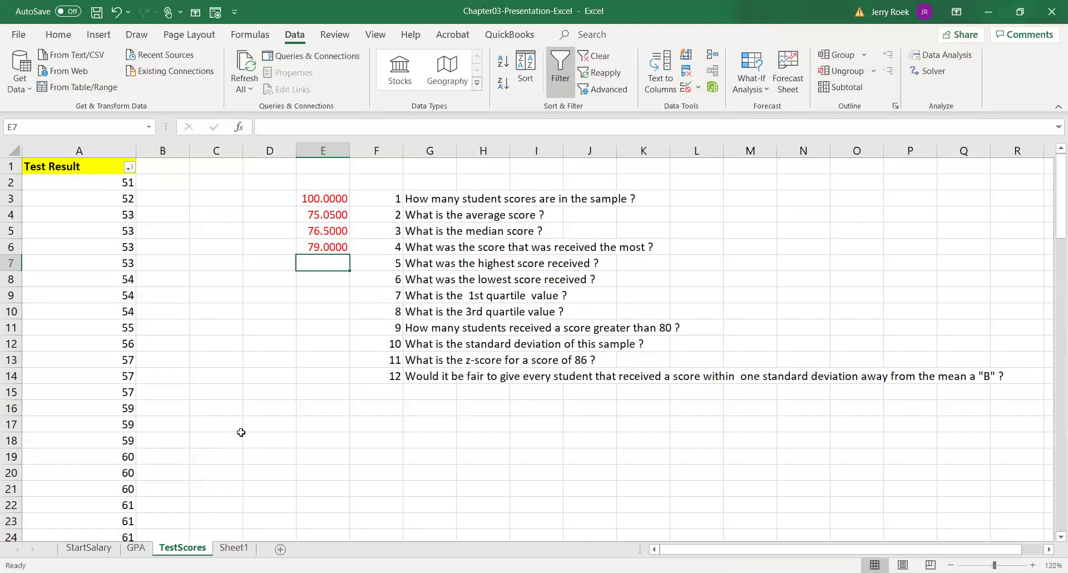
pyautogui.write('=')
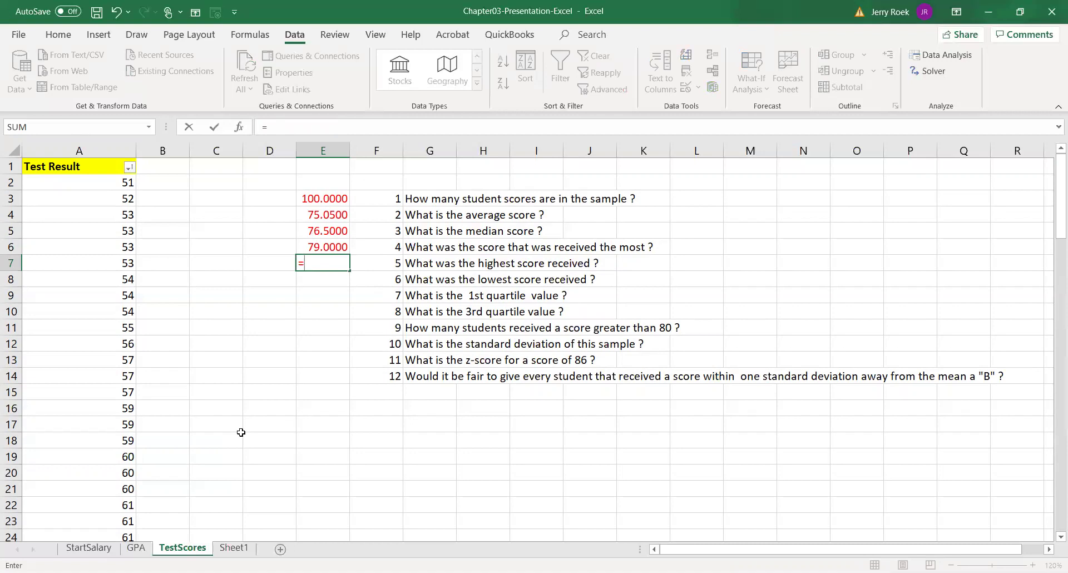
pyautogui.write('max(')
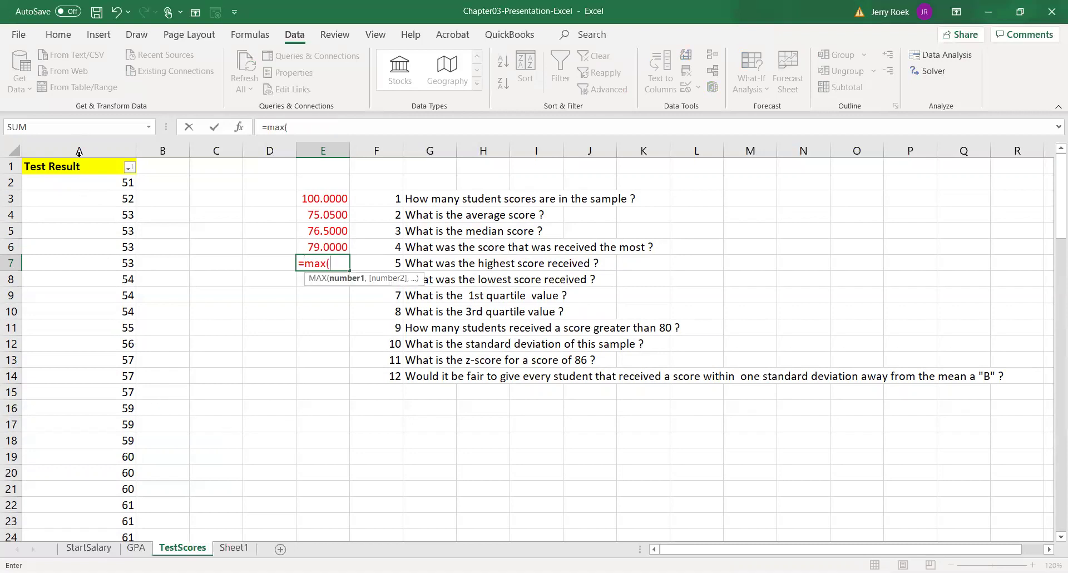
pyautogui.click(78, 149)
pyautogui.write(')')
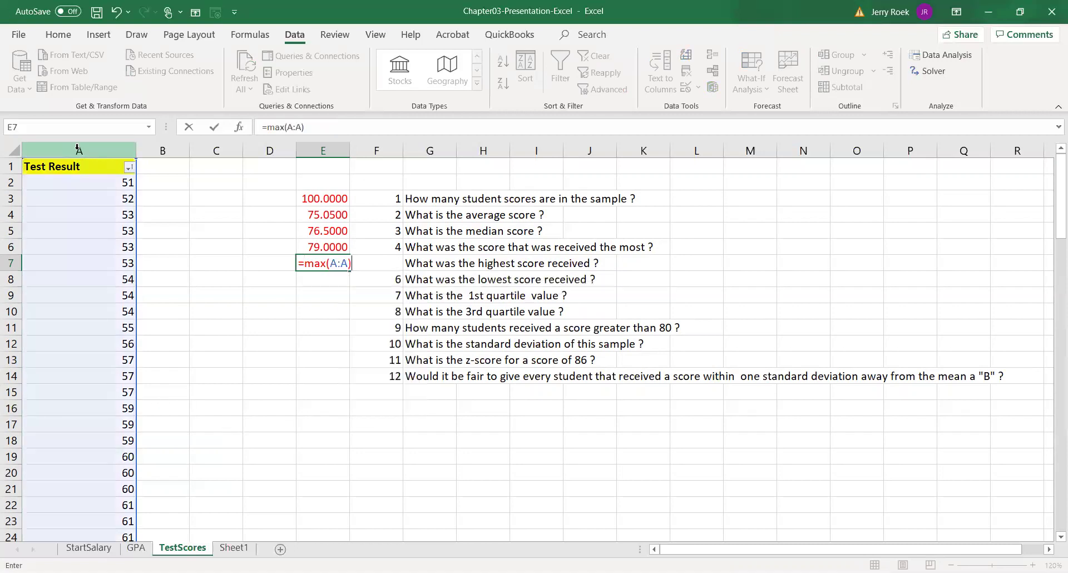
pyautogui.press('Return')
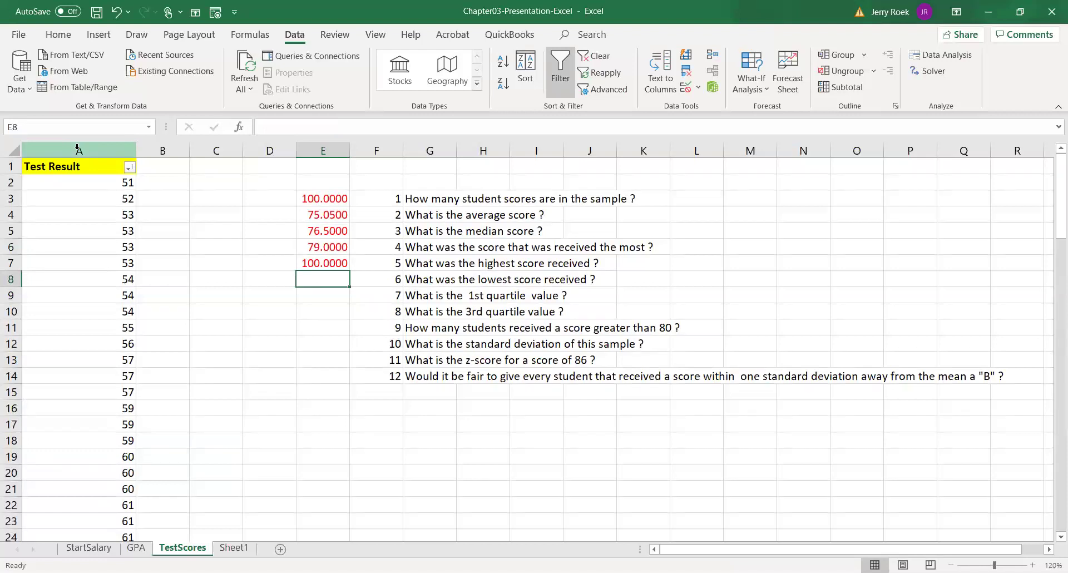
# Step: Find the lowest score in cell E8 with =min(A:A)
pyautogui.write('=')
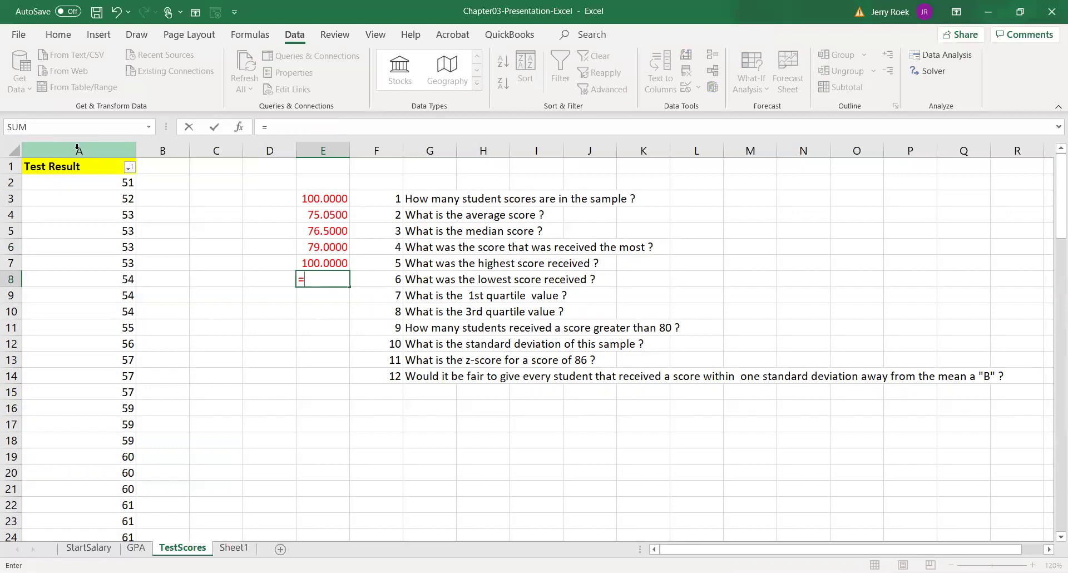
pyautogui.write('min(')
pyautogui.click(78, 149)
pyautogui.write(')')
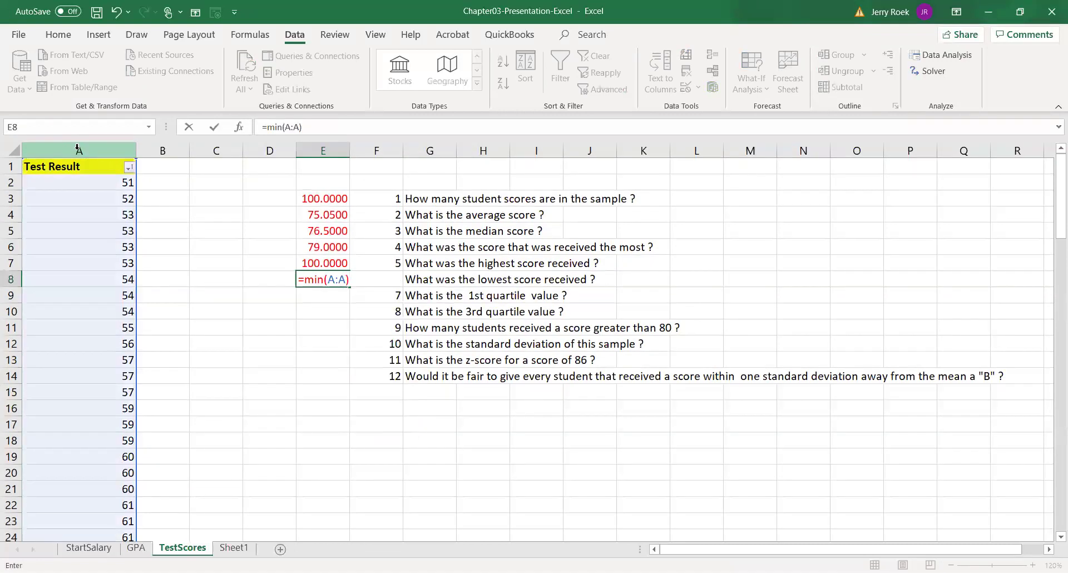
pyautogui.press('Return')
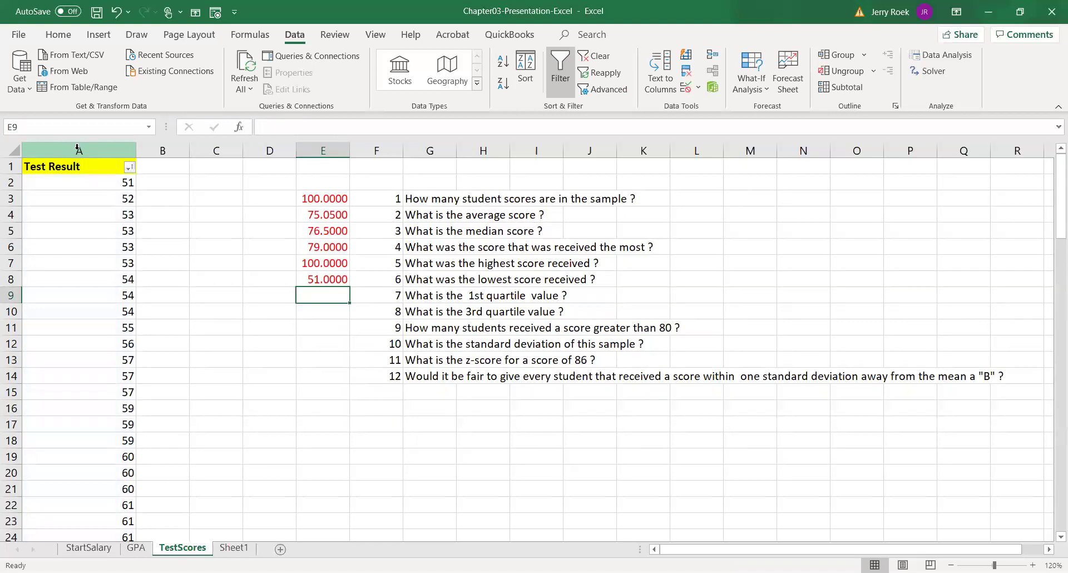
# Step: Check the first and last scores of the sorted column against the minimum and maximum results
pyautogui.click(92, 181)
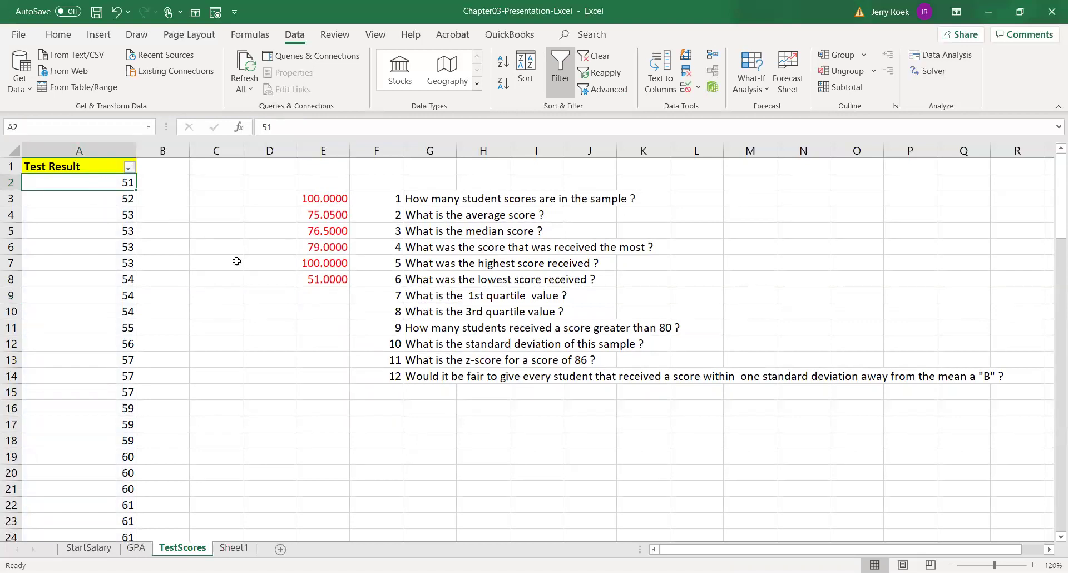
pyautogui.scroll(-12, 217, 331)
pyautogui.scroll(-20, 217, 331)
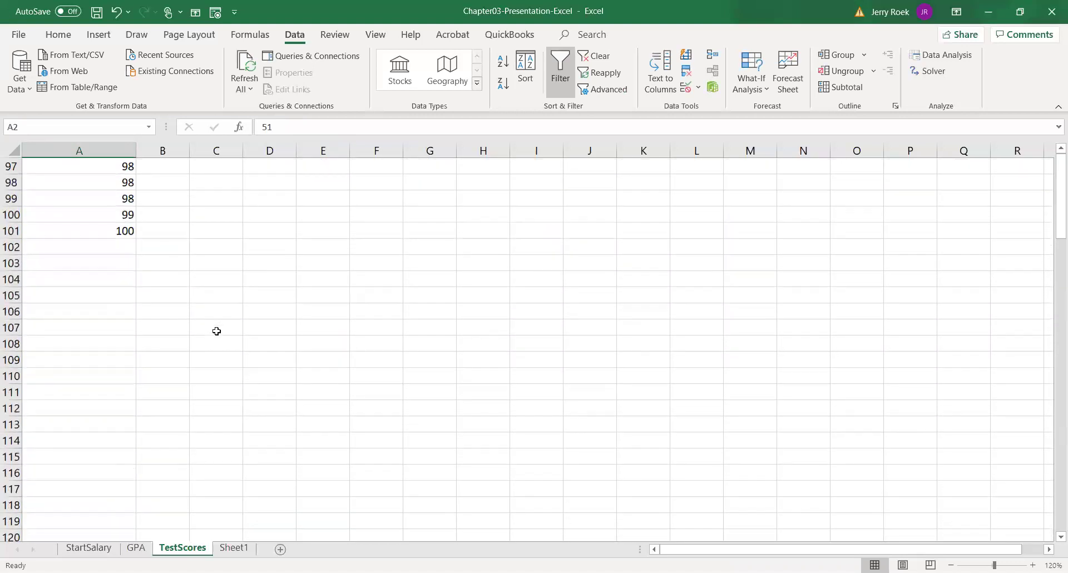
# Step: Calculate the first quartile of the test scores in cell E9 with =quartile.exc(A:A,1)
pyautogui.click(102, 229)
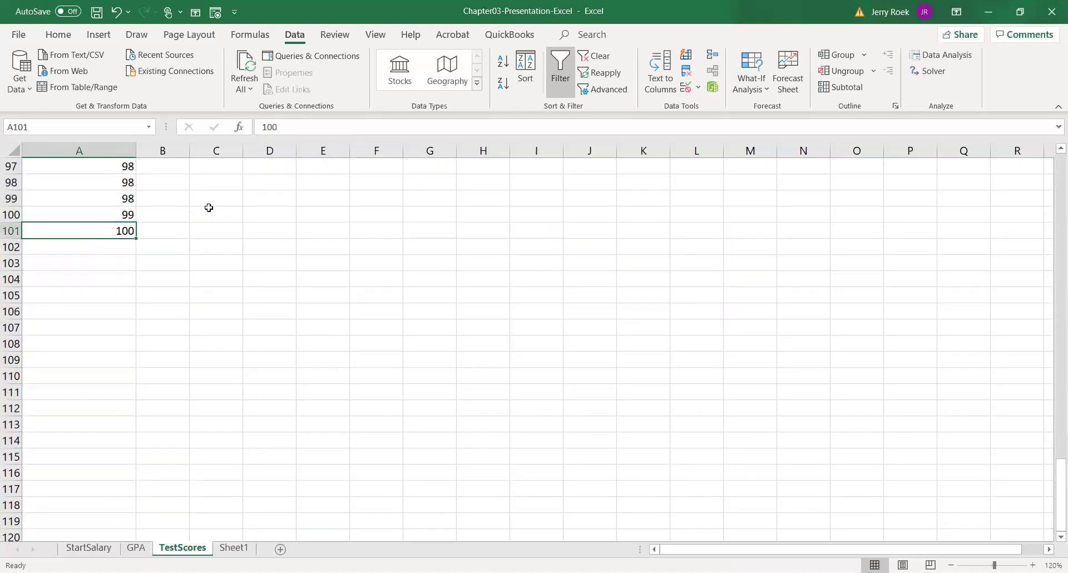
pyautogui.scroll(20, 209, 208)
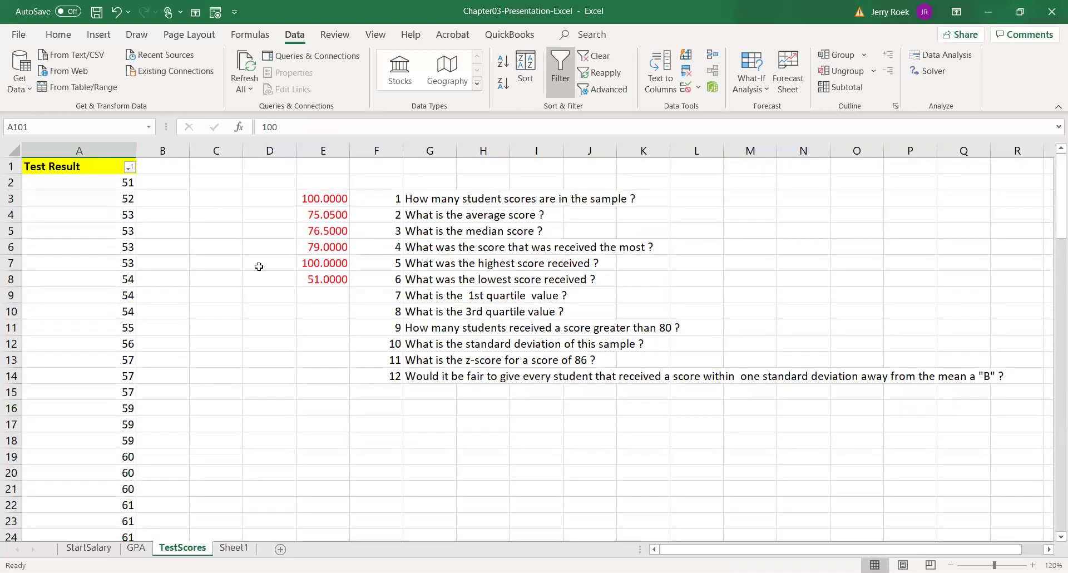
pyautogui.click(317, 295)
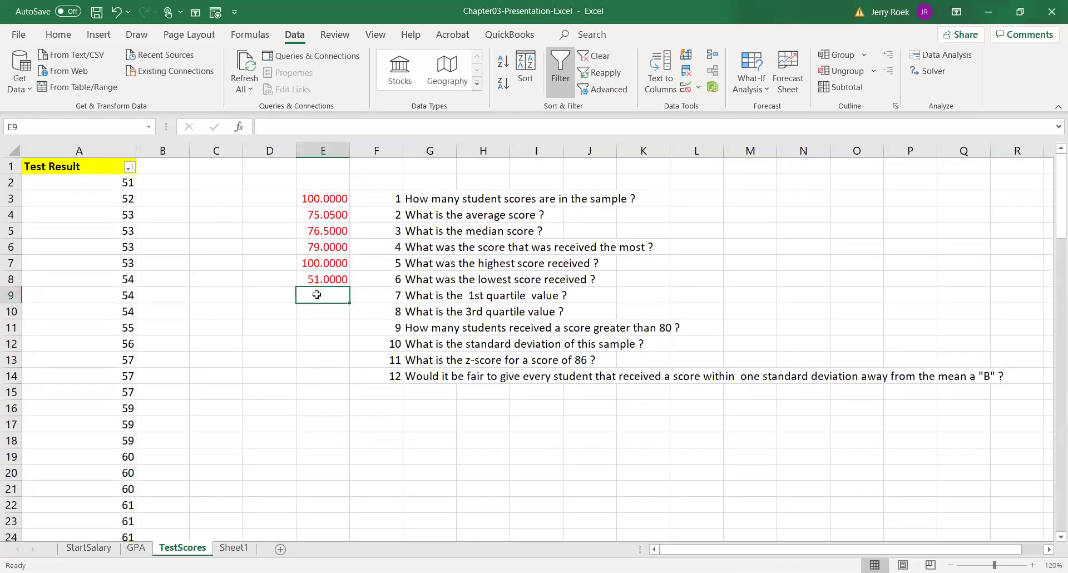
pyautogui.write('=')
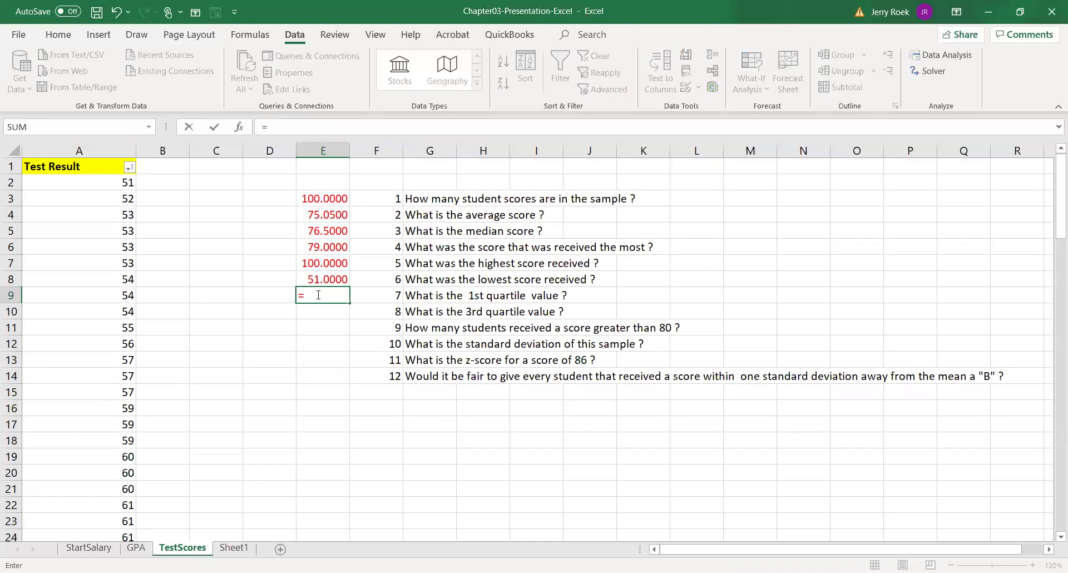
pyautogui.write('quart')
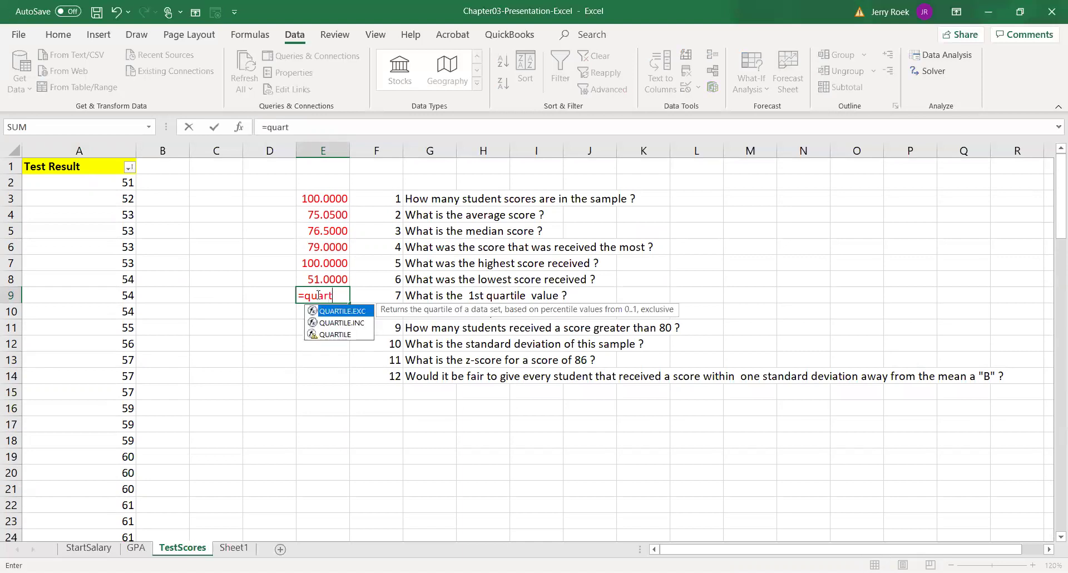
pyautogui.write('ile.exc')
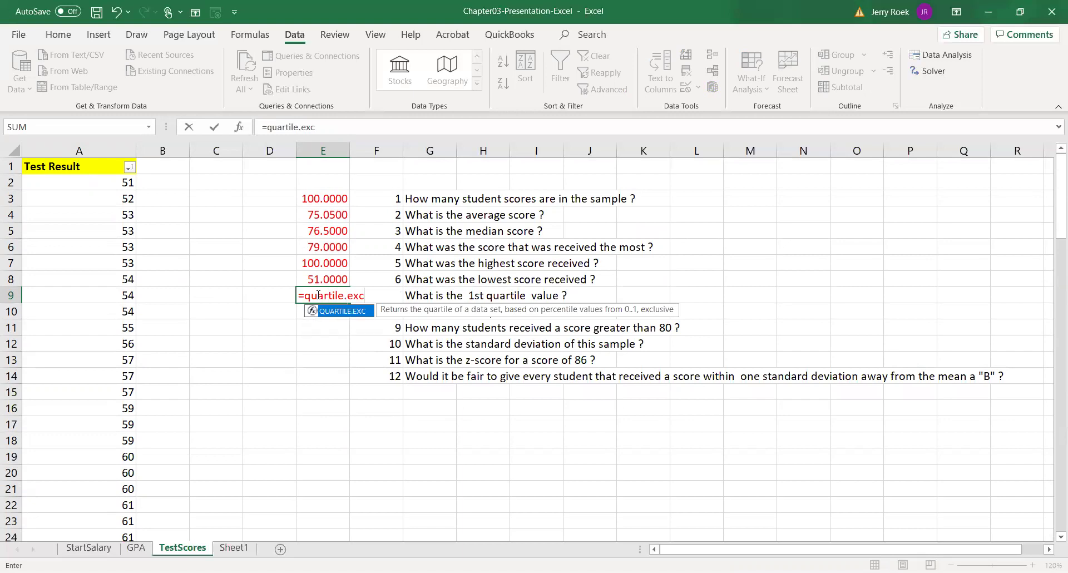
pyautogui.write('(')
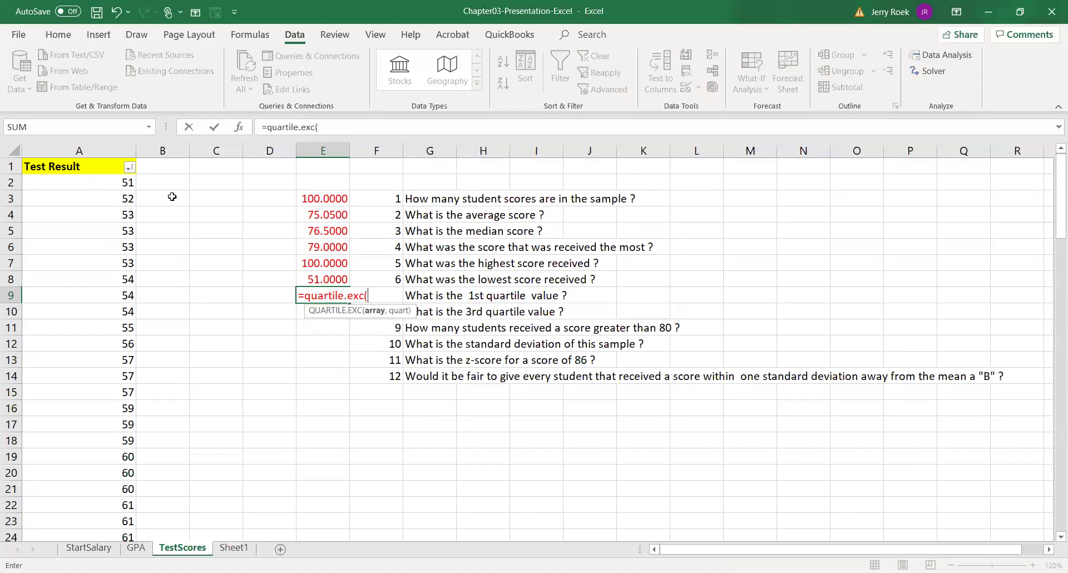
pyautogui.click(115, 146)
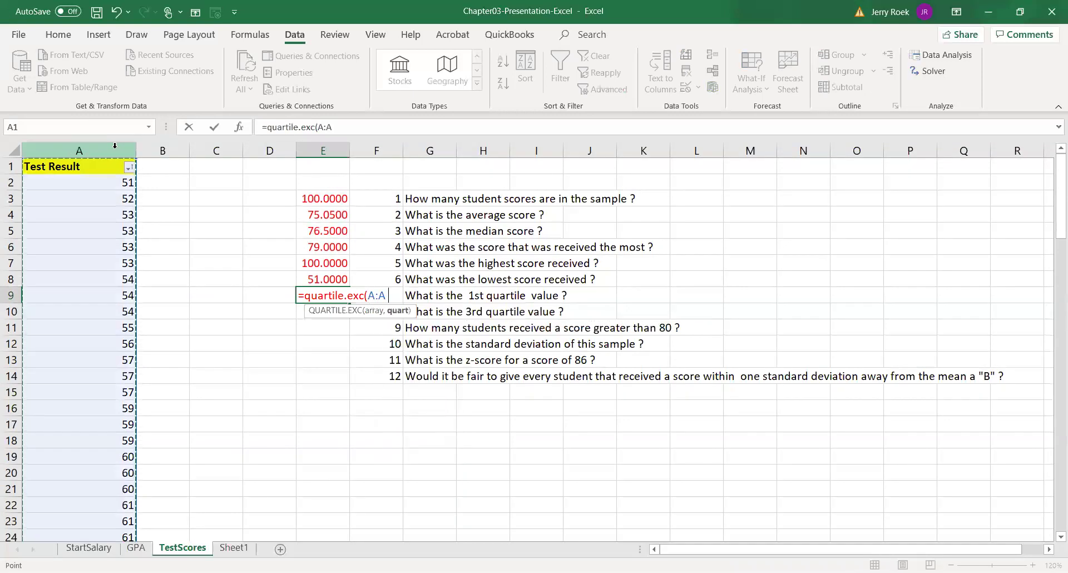
pyautogui.write(',1')
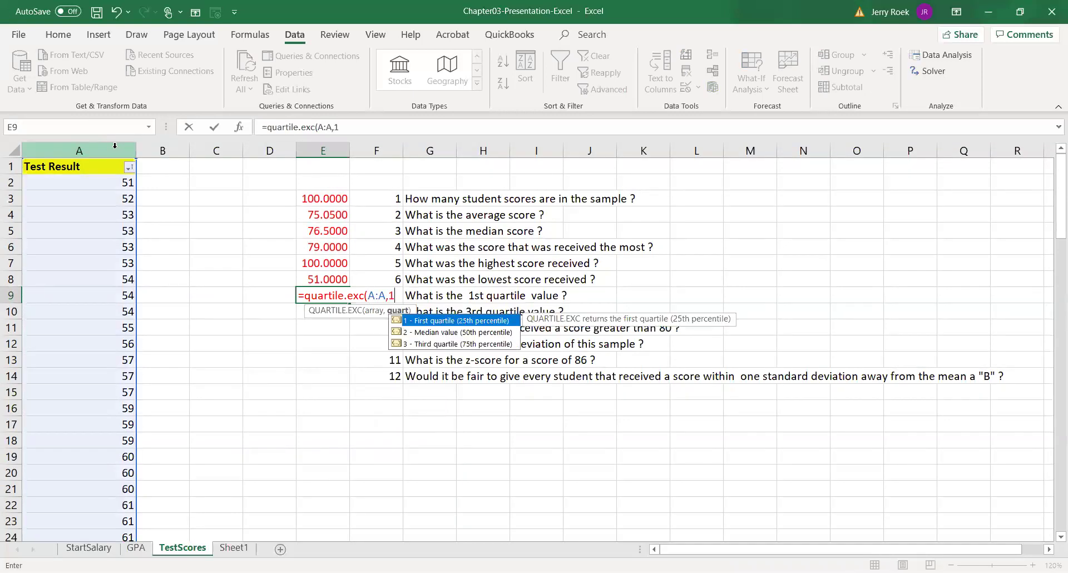
pyautogui.press('Return')
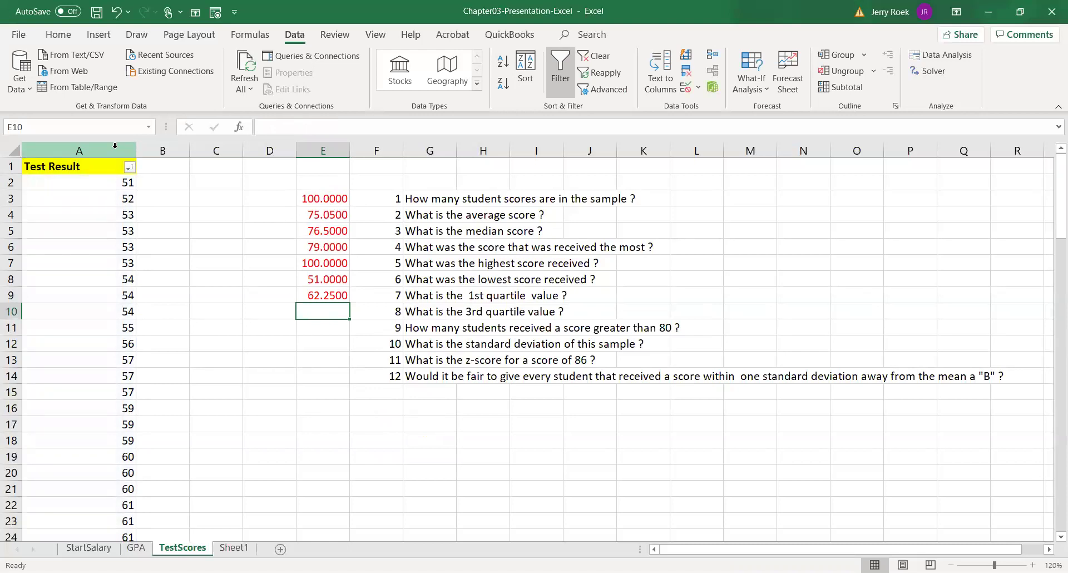
# Step: Calculate the third quartile of the test scores in cell E10 with =quartile.exc(A:A,3)
pyautogui.write('=')
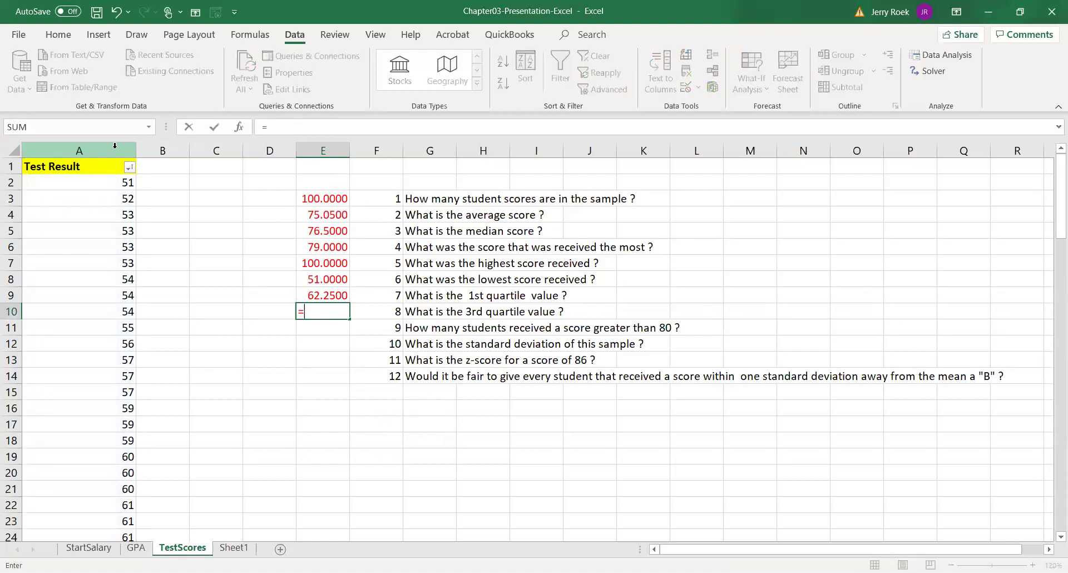
pyautogui.write('quarti')
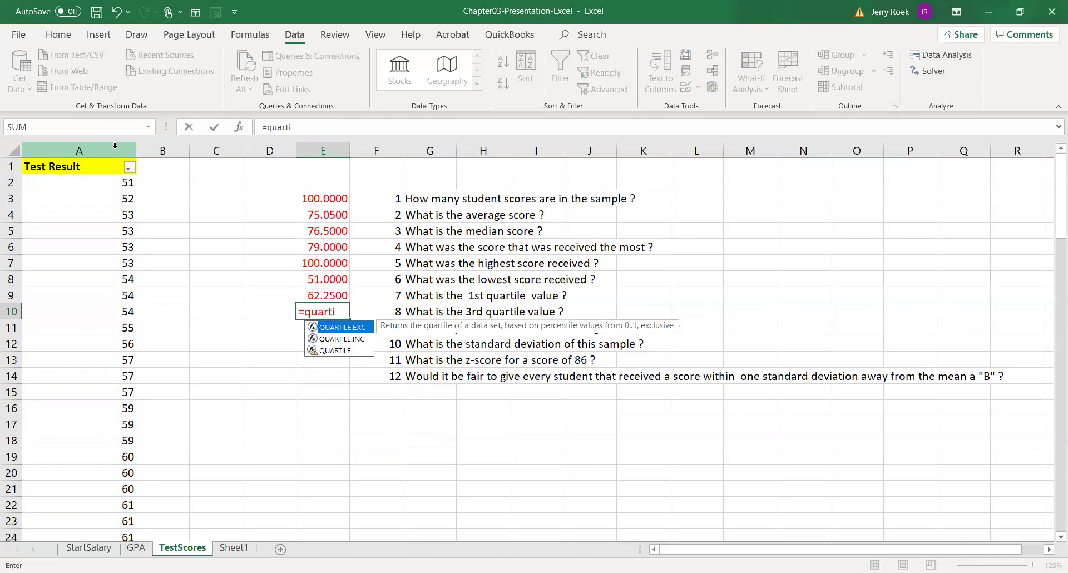
pyautogui.write('le.exc')
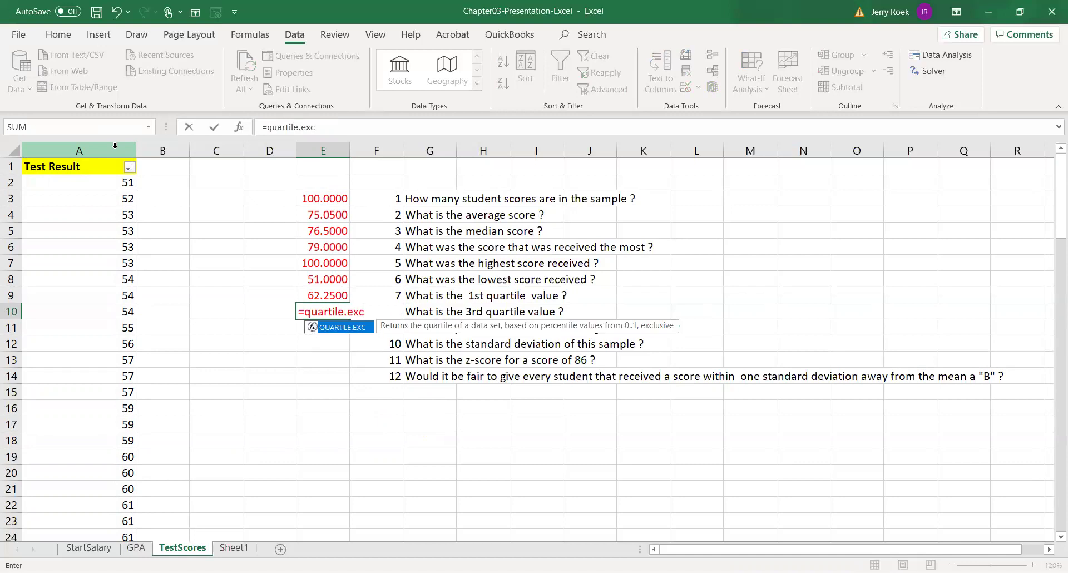
pyautogui.write('(')
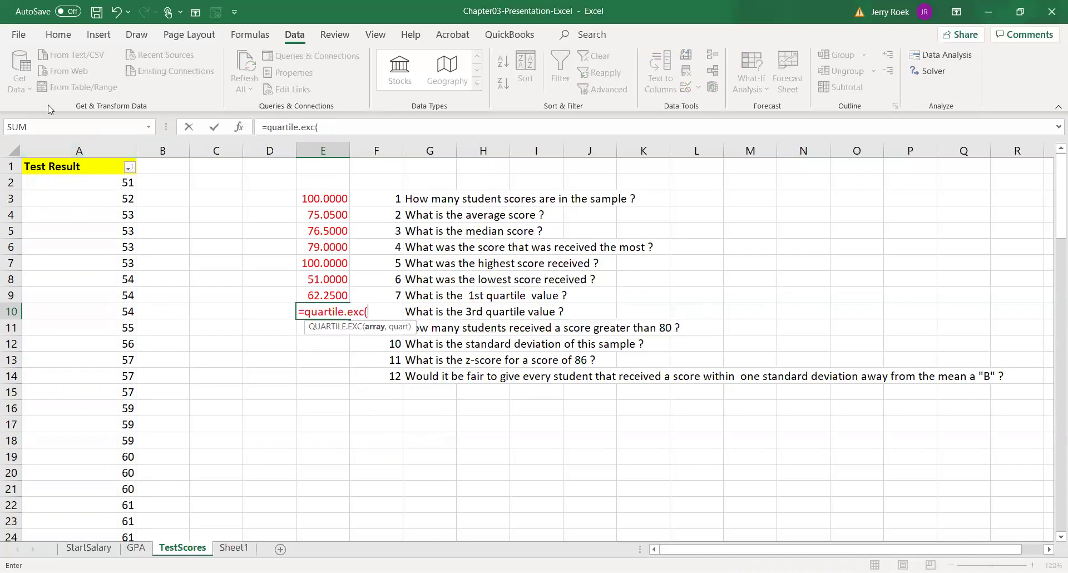
pyautogui.click(60, 151)
pyautogui.write(',3')
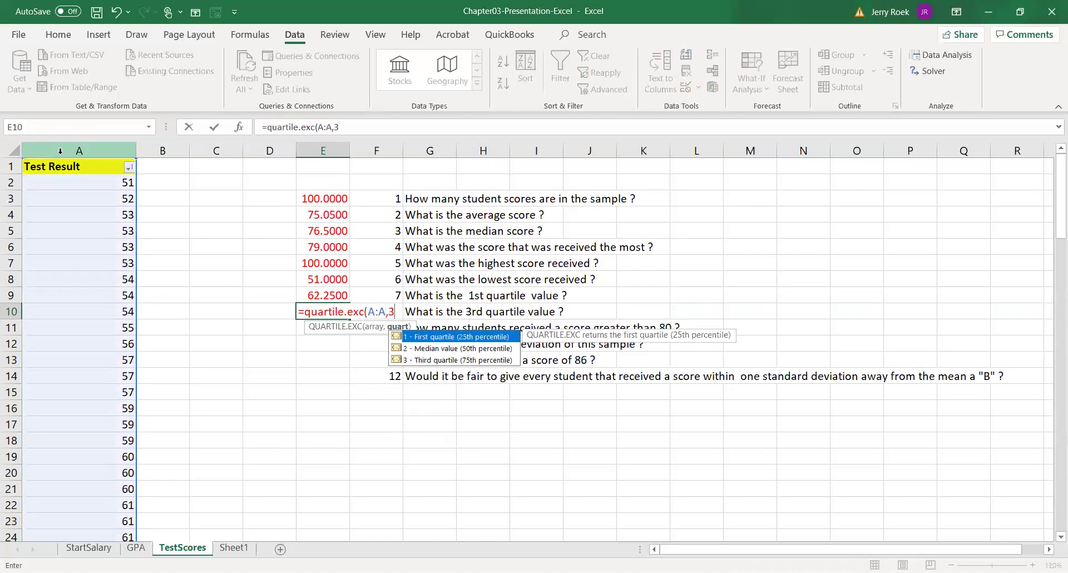
pyautogui.write(')')
pyautogui.press('Return')
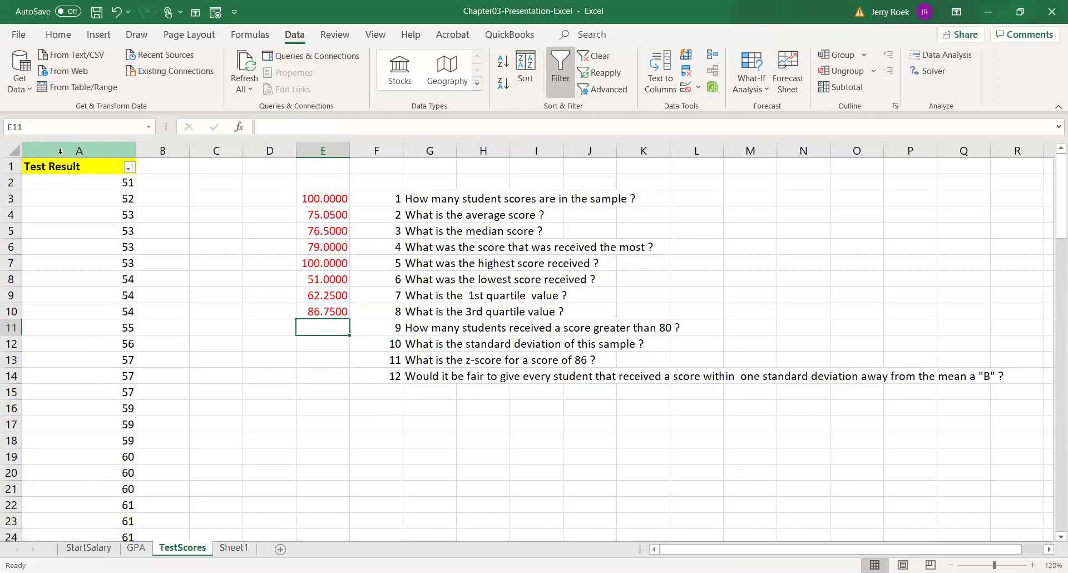
# Step: Count the scores greater than 80 in cell E11 with =countif(A:A,">80")
pyautogui.write('=')
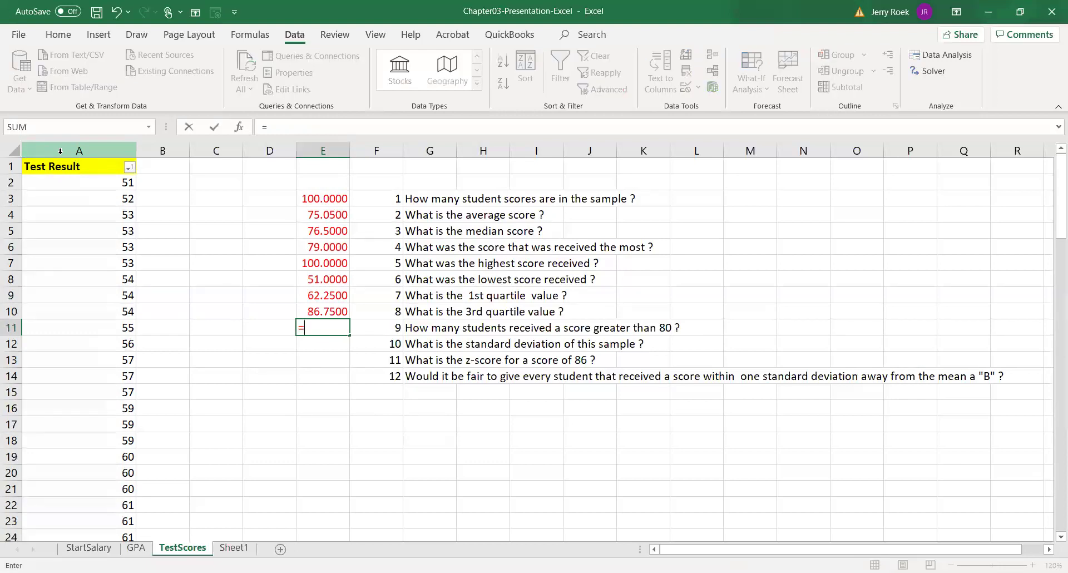
pyautogui.write('count')
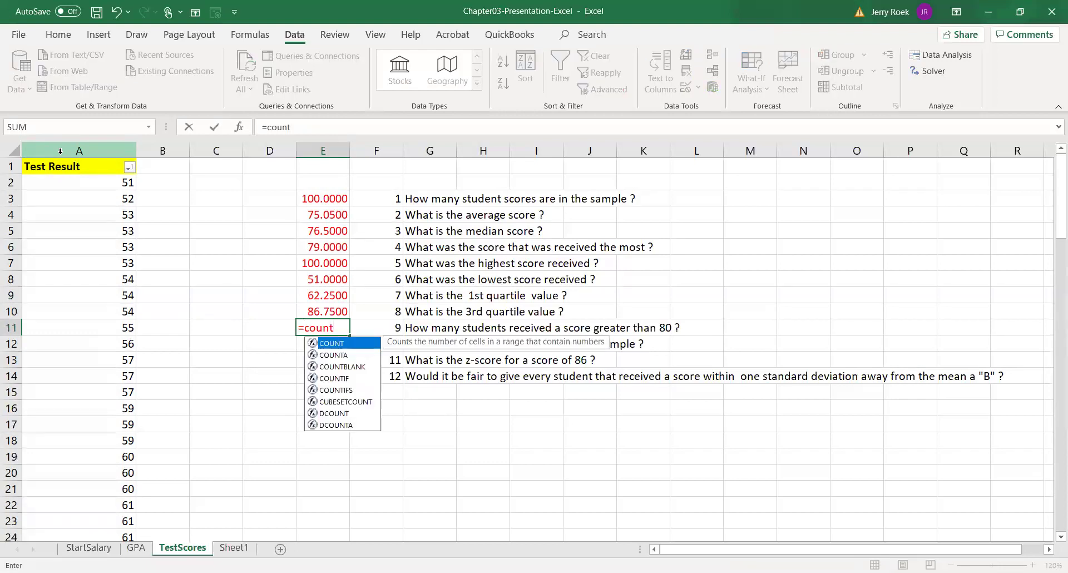
pyautogui.write('if(')
pyautogui.click(71, 150)
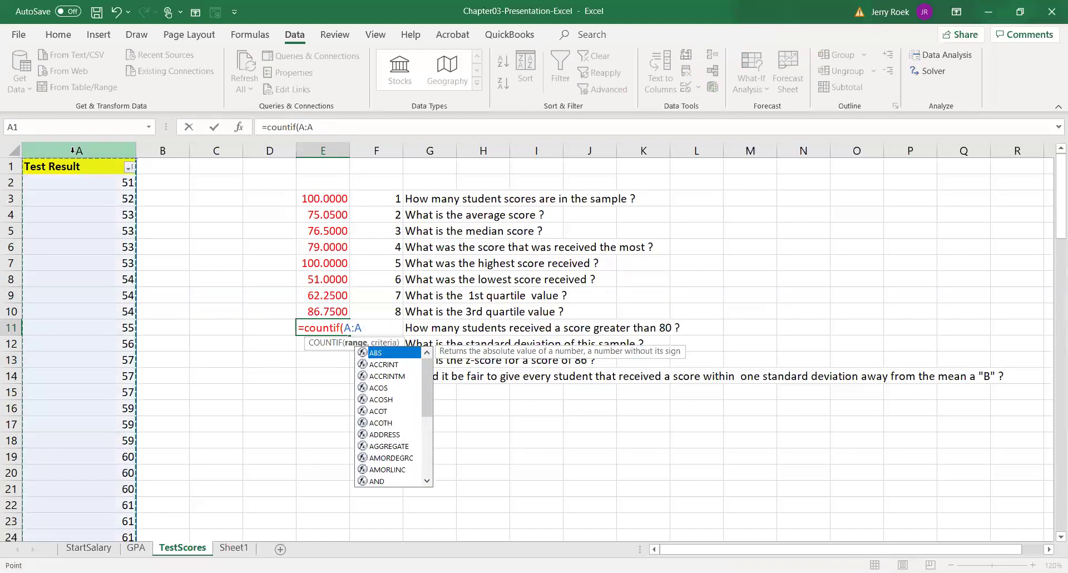
pyautogui.write(',')
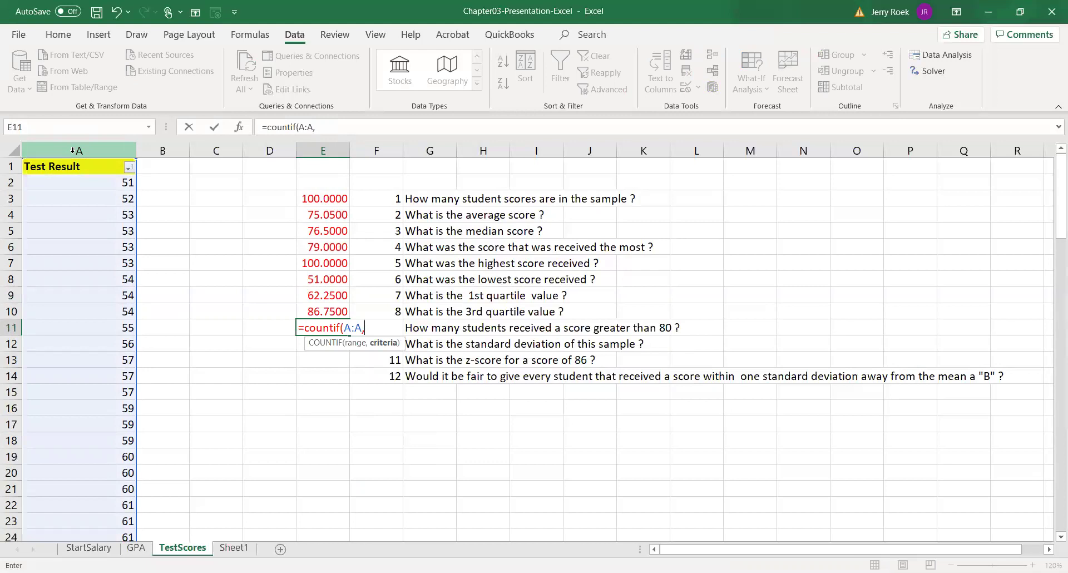
pyautogui.write('">80")')
pyautogui.press('Return')
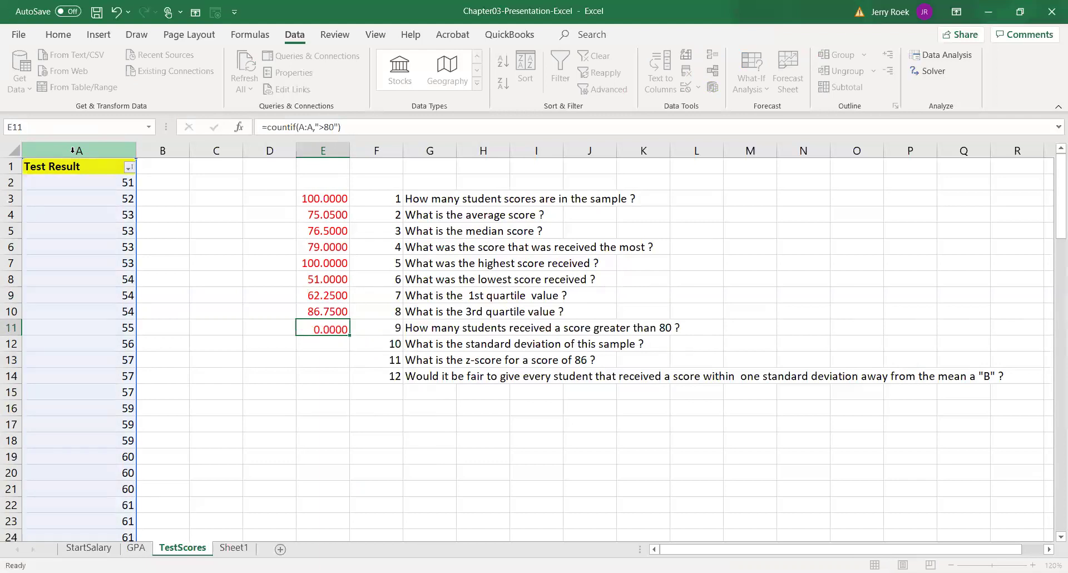
pyautogui.press('Up')
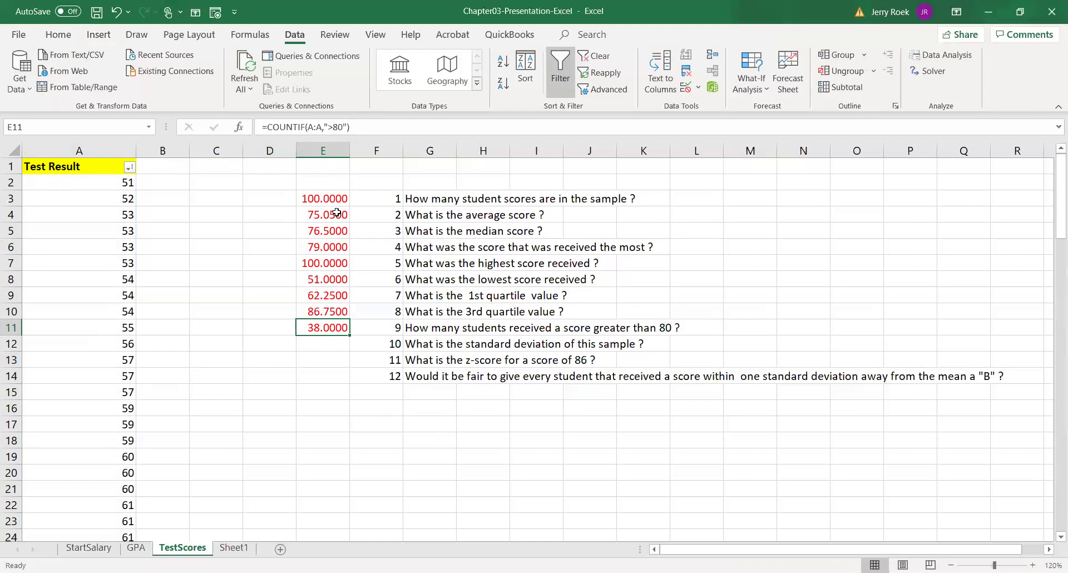
# Step: Calculate the sample standard deviation of the scores in cell E12 with =stdev.s(A:A)
pyautogui.press('Down')
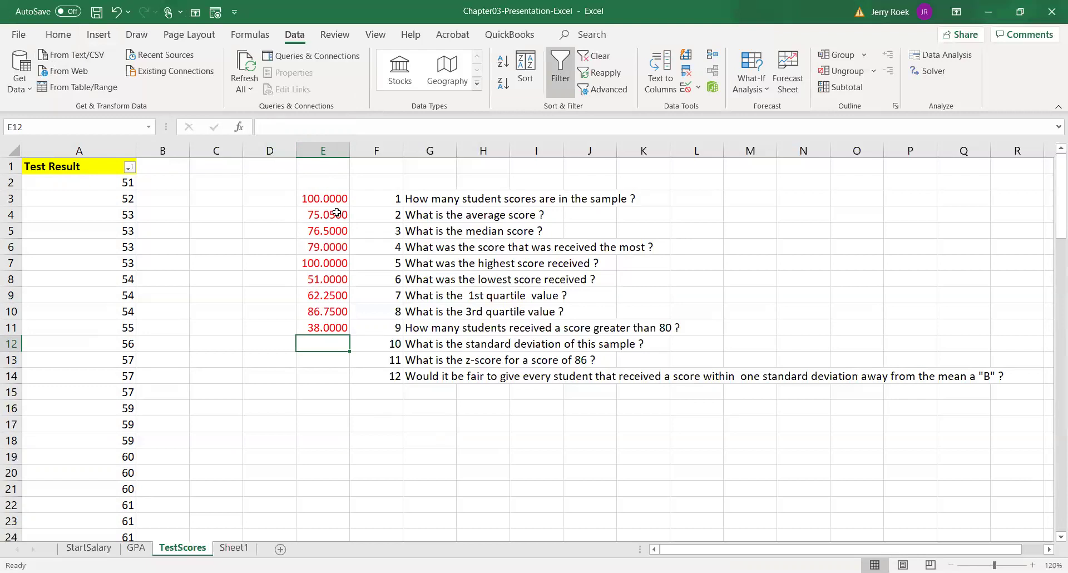
pyautogui.write('=')
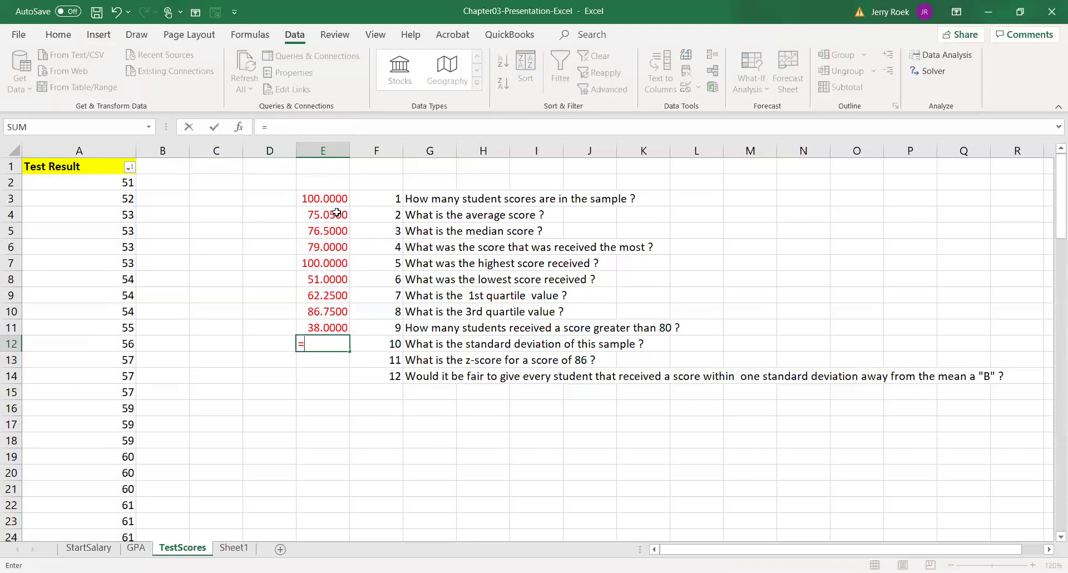
pyautogui.write('st')
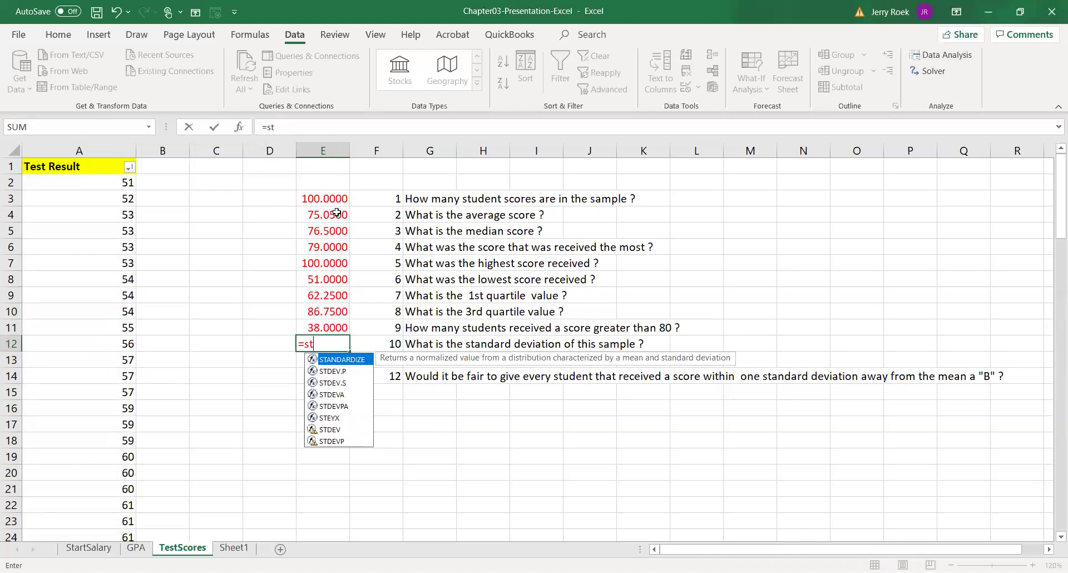
pyautogui.write('dev.')
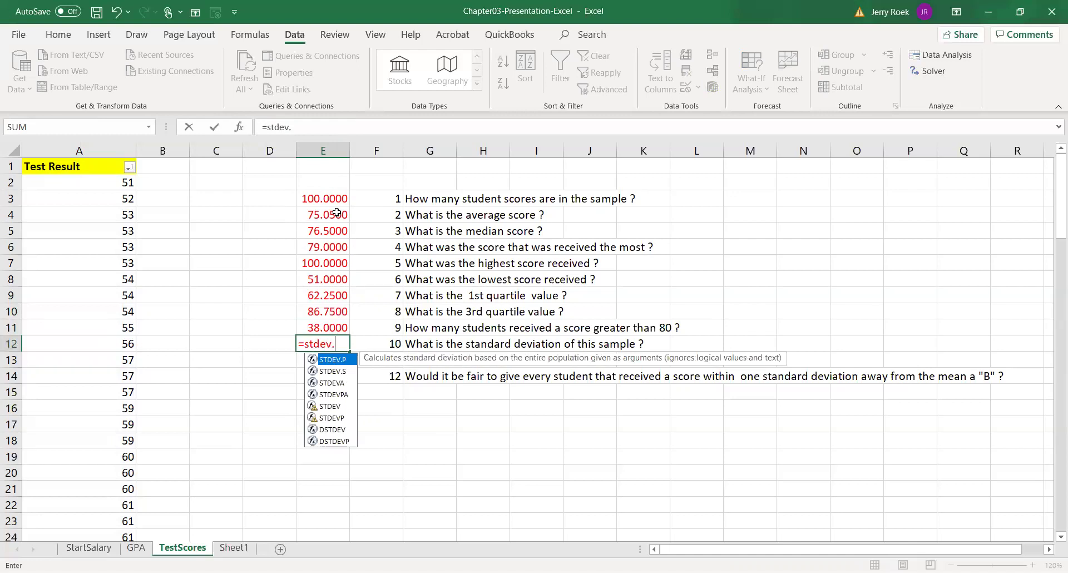
pyautogui.write('s')
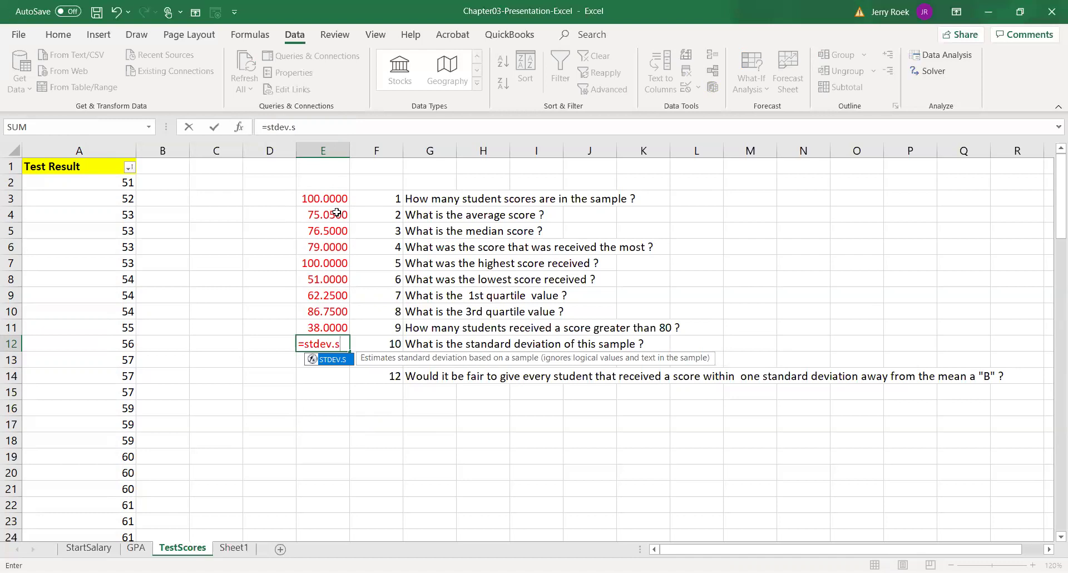
pyautogui.write('(')
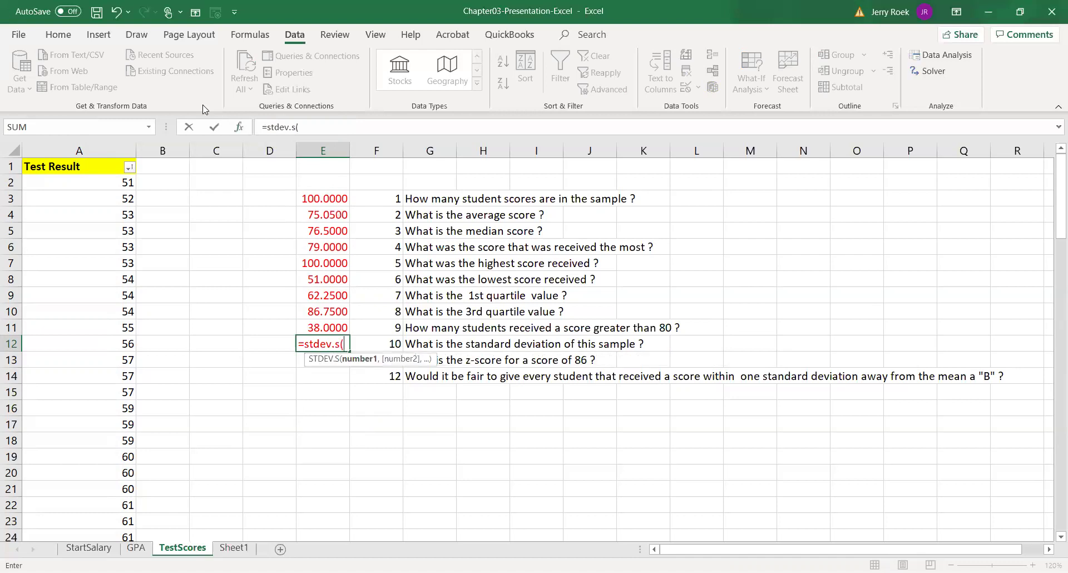
pyautogui.click(116, 146)
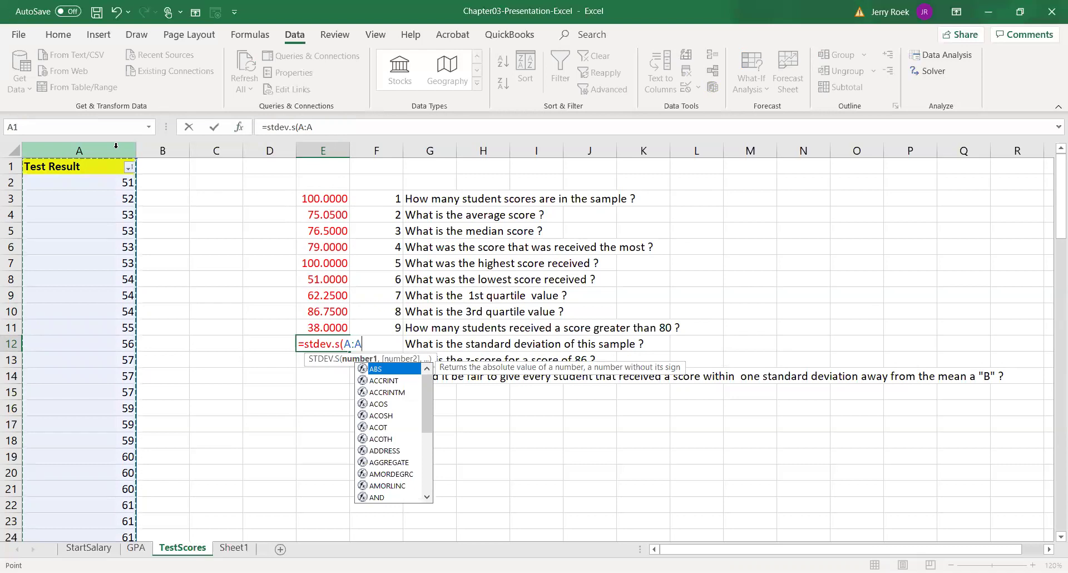
pyautogui.write(')')
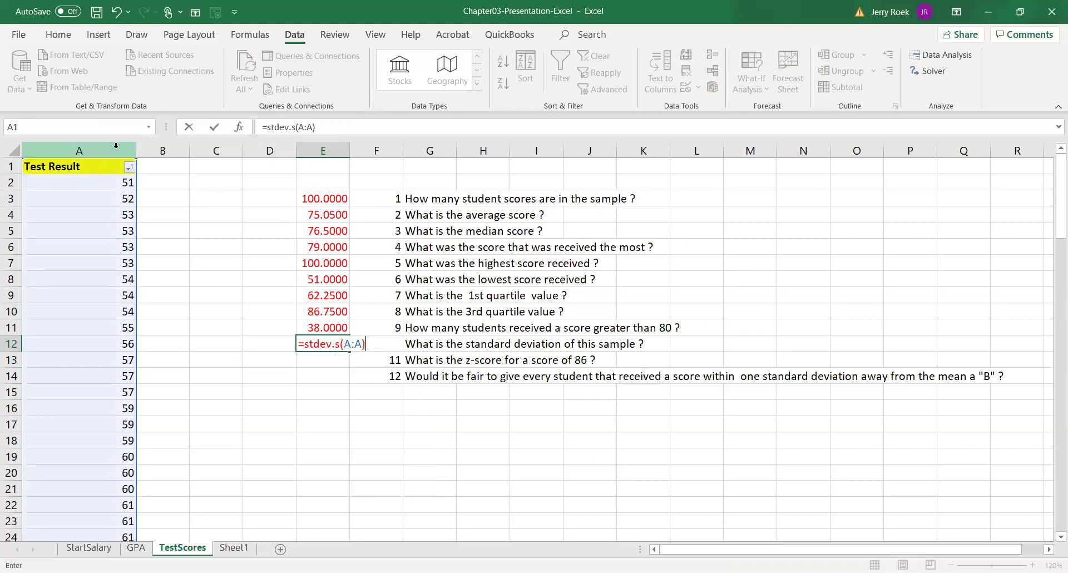
pyautogui.press('Return')
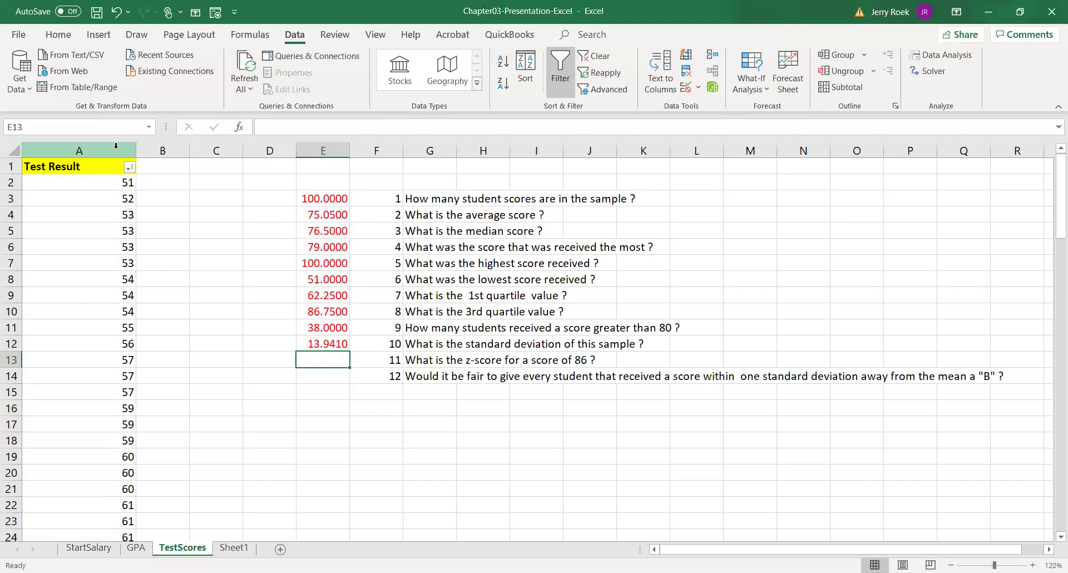
# Step: Calculate the z-score of the first test score in cell B2 with =standardize(A2,E4,E12)
pyautogui.click(139, 178)
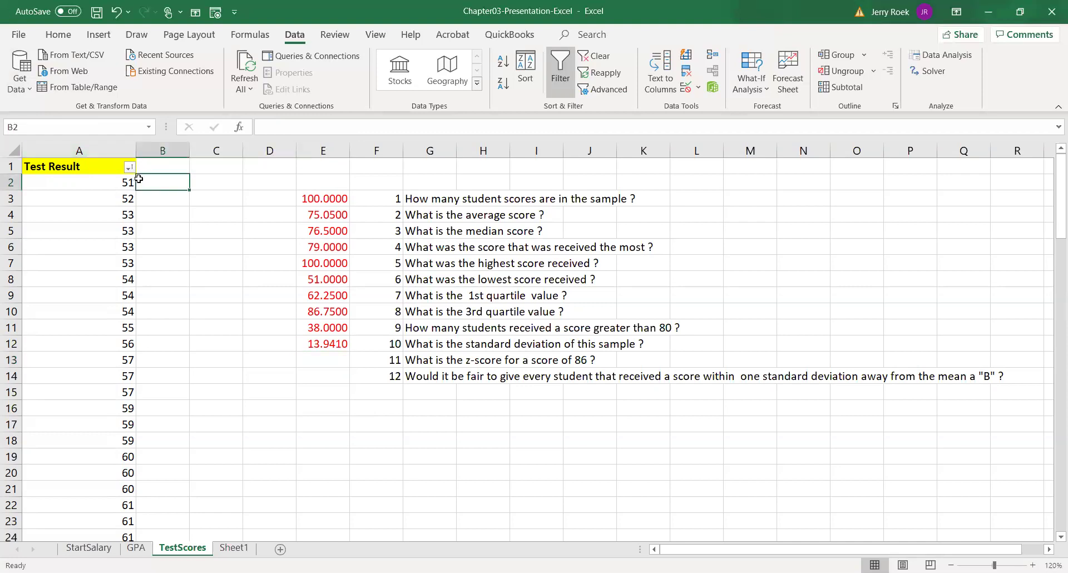
pyautogui.write('=')
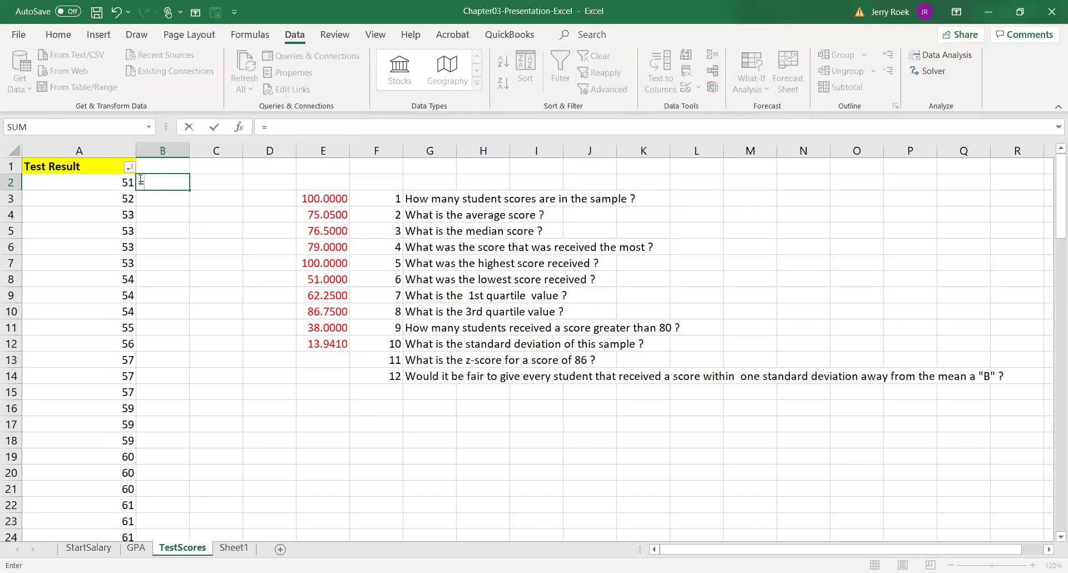
pyautogui.write('standardize')
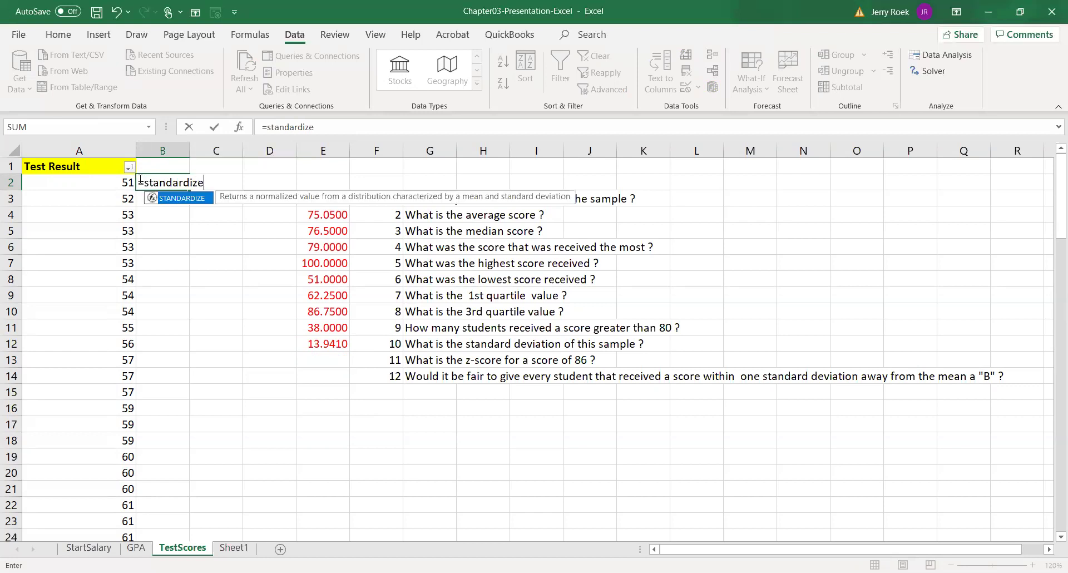
pyautogui.write('(')
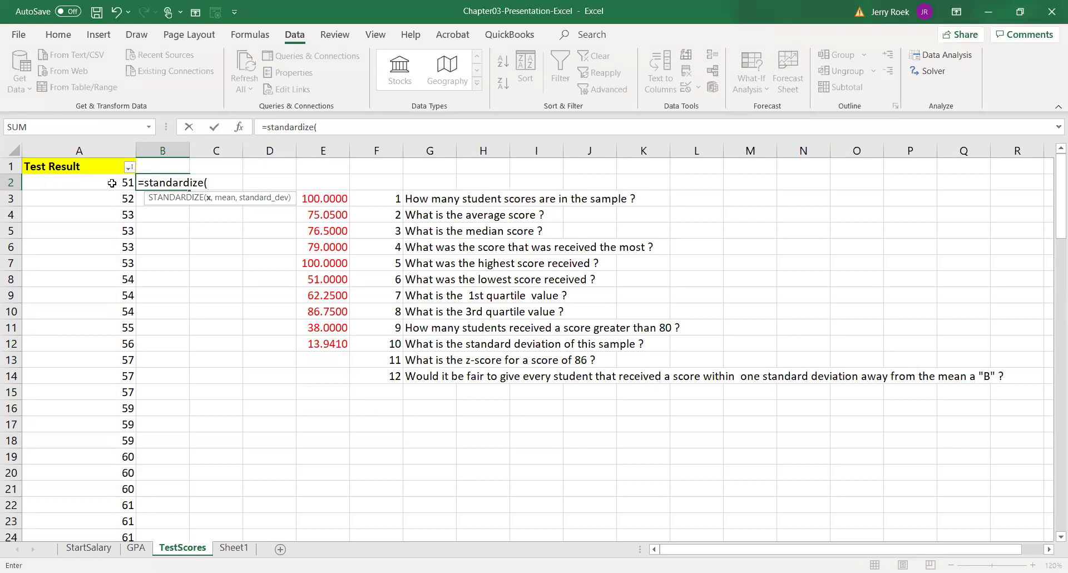
pyautogui.click(112, 183)
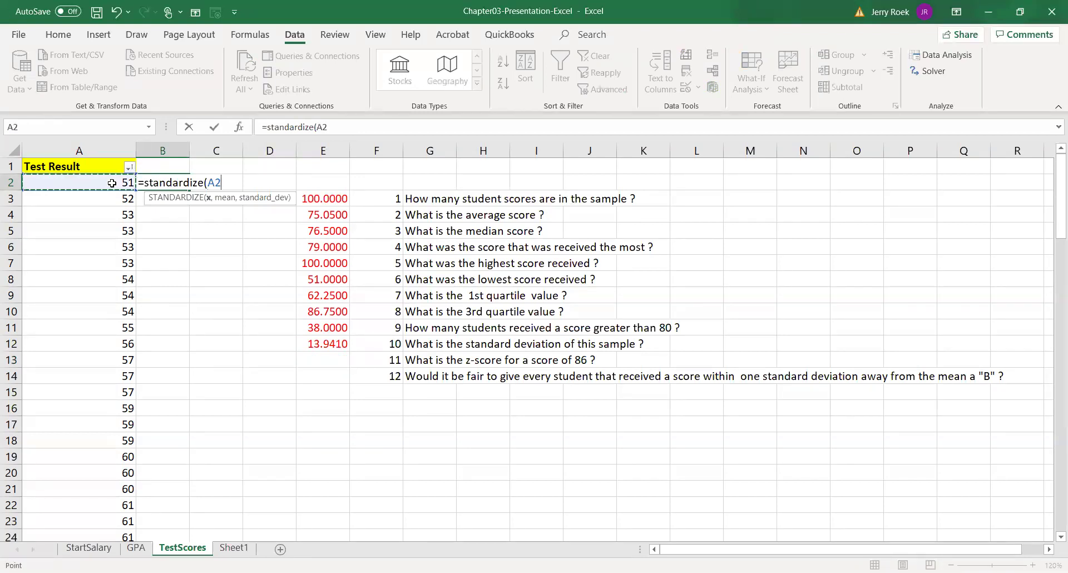
pyautogui.write(',')
pyautogui.click(311, 218)
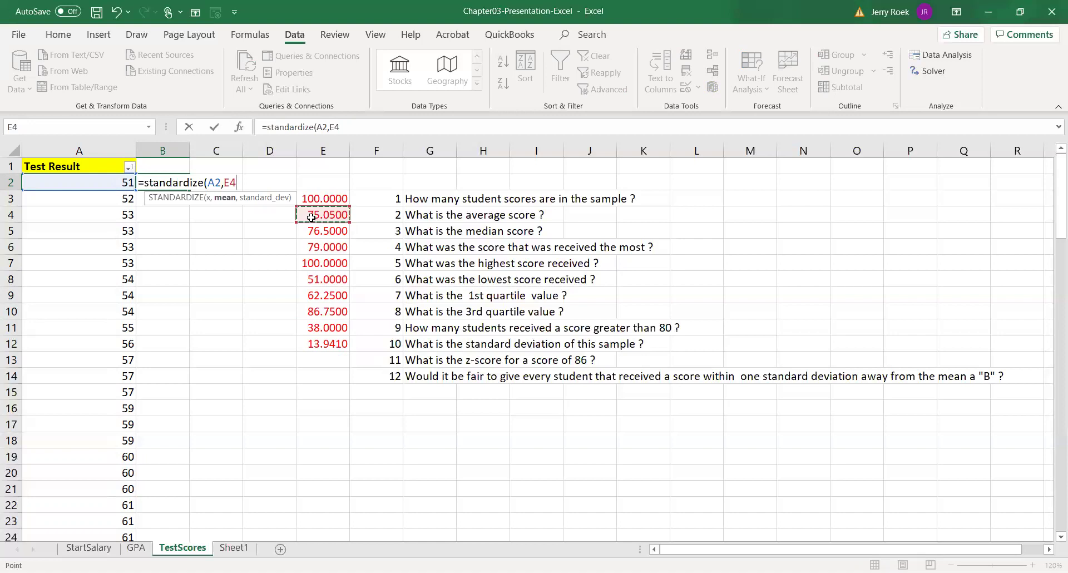
pyautogui.write(',')
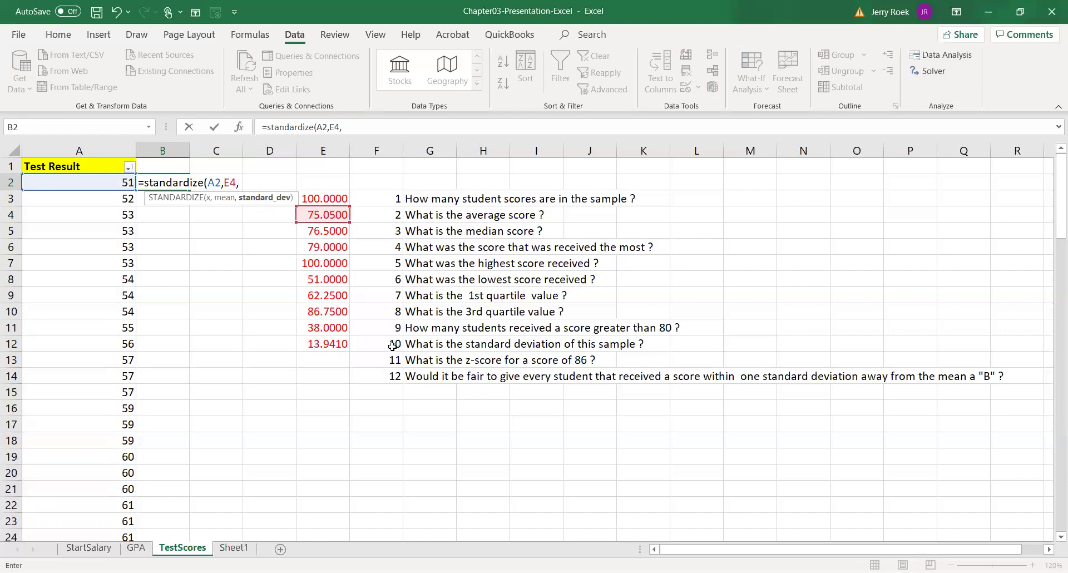
pyautogui.click(343, 346)
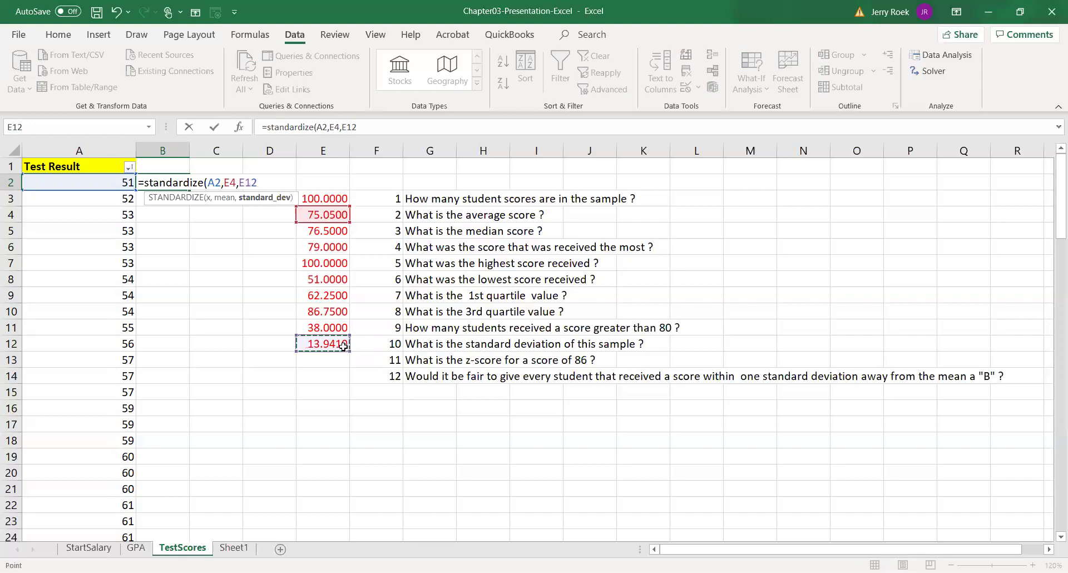
pyautogui.write(')')
pyautogui.press('Return')
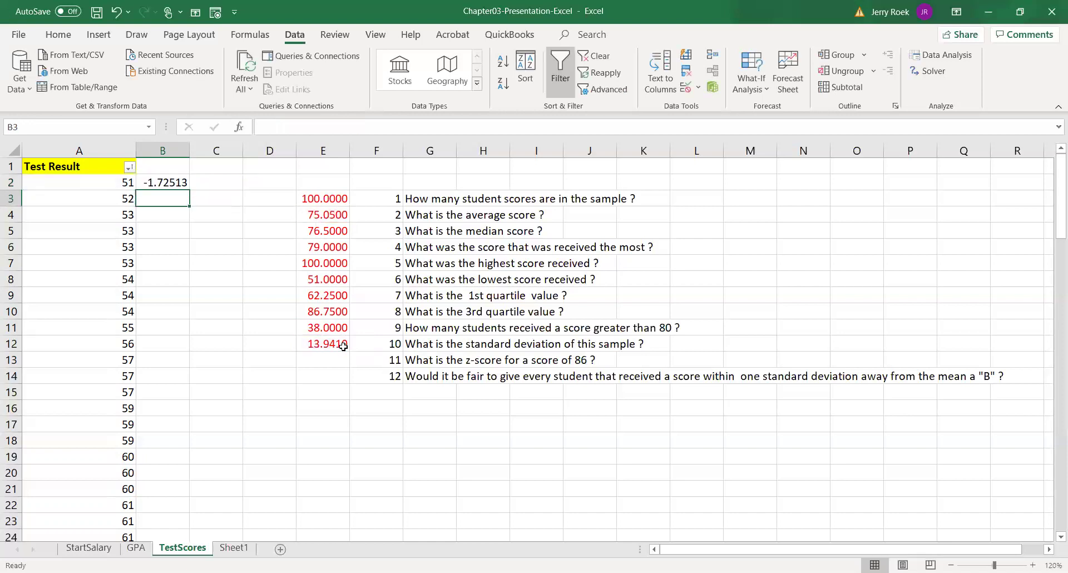
# Step: Make the mean and standard deviation references in the B2 formula absolute, as $E$4 and $E$12
pyautogui.press('Up')
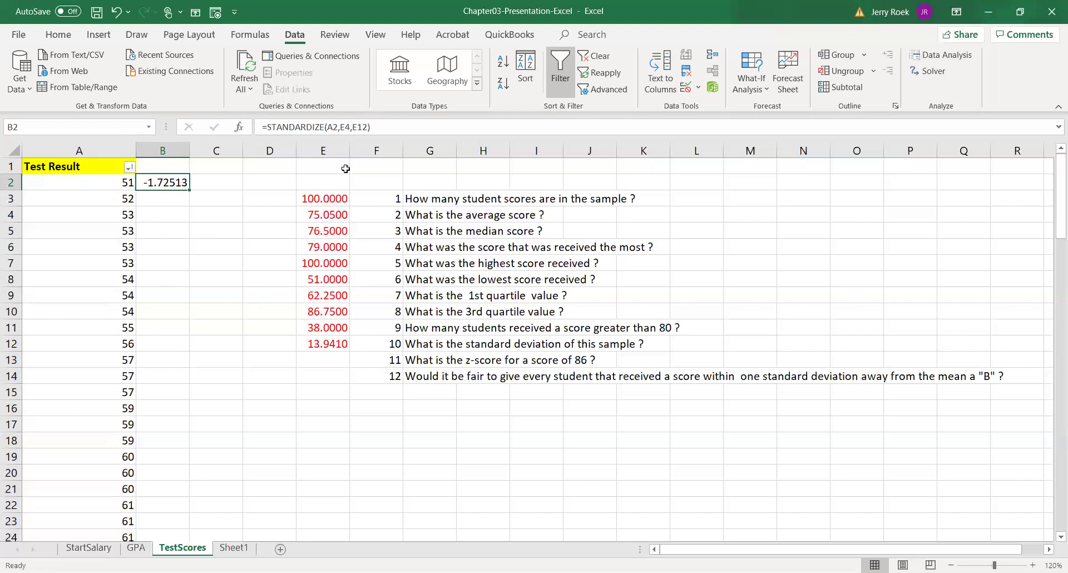
pyautogui.click(341, 127)
pyautogui.write('$E$')
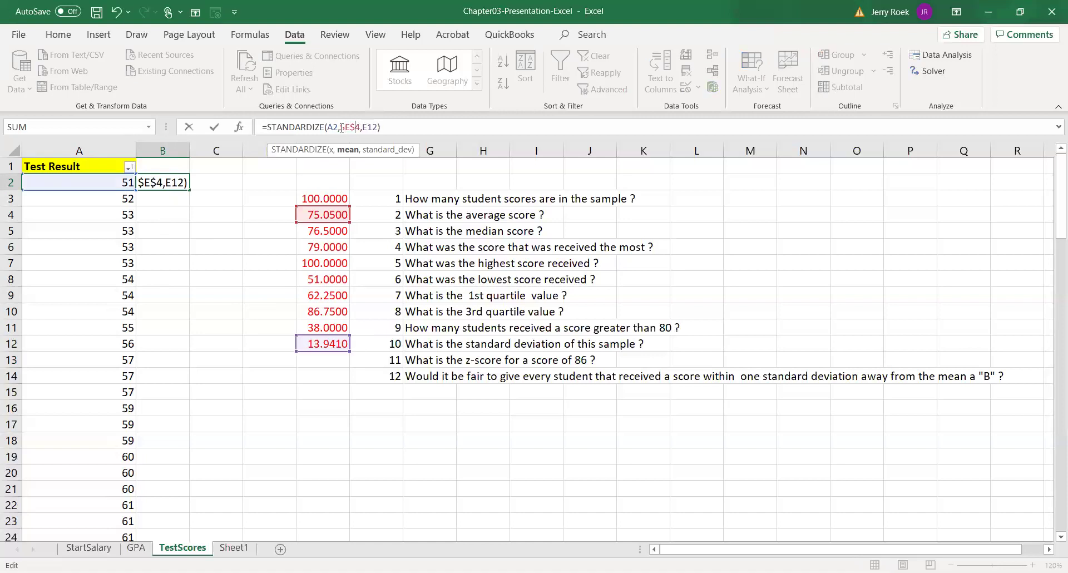
pyautogui.press('Right')
pyautogui.write('$')
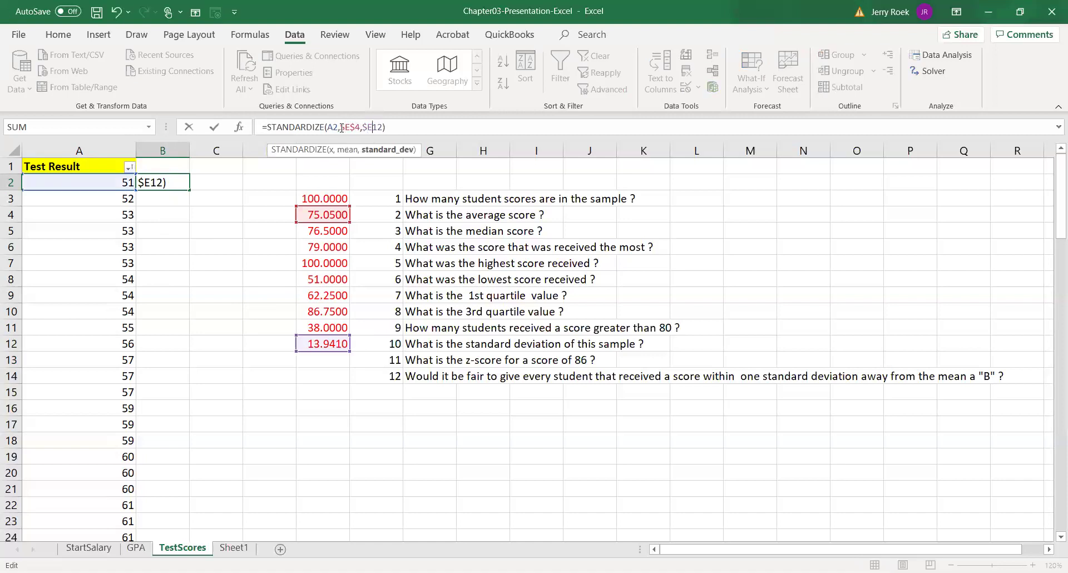
pyautogui.press('Right')
pyautogui.write('$')
pyautogui.press('Return')
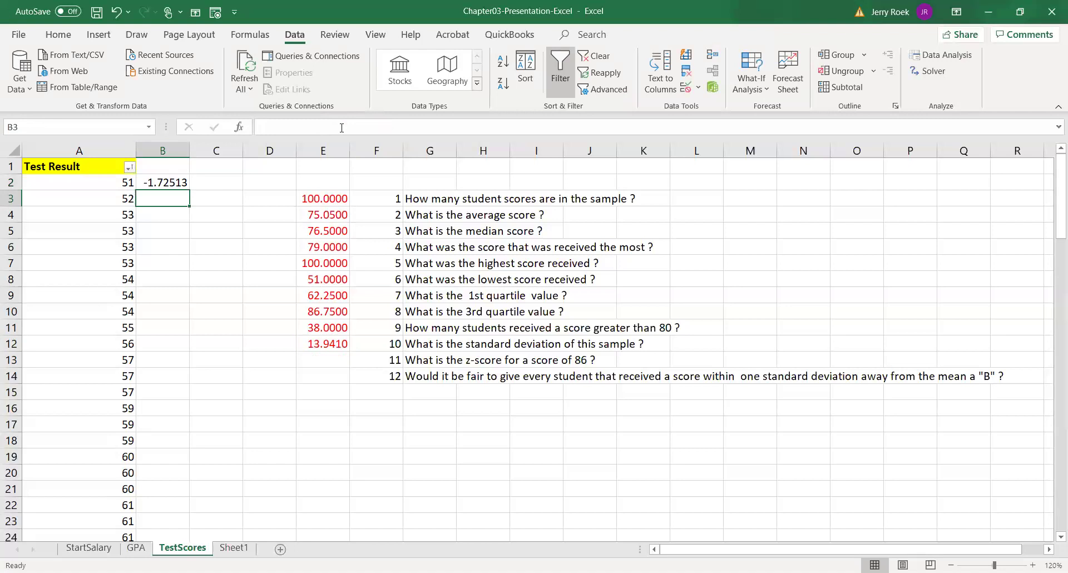
# Step: Fill the z-score formula from B2 down column B for all the test scores
pyautogui.press('Up')
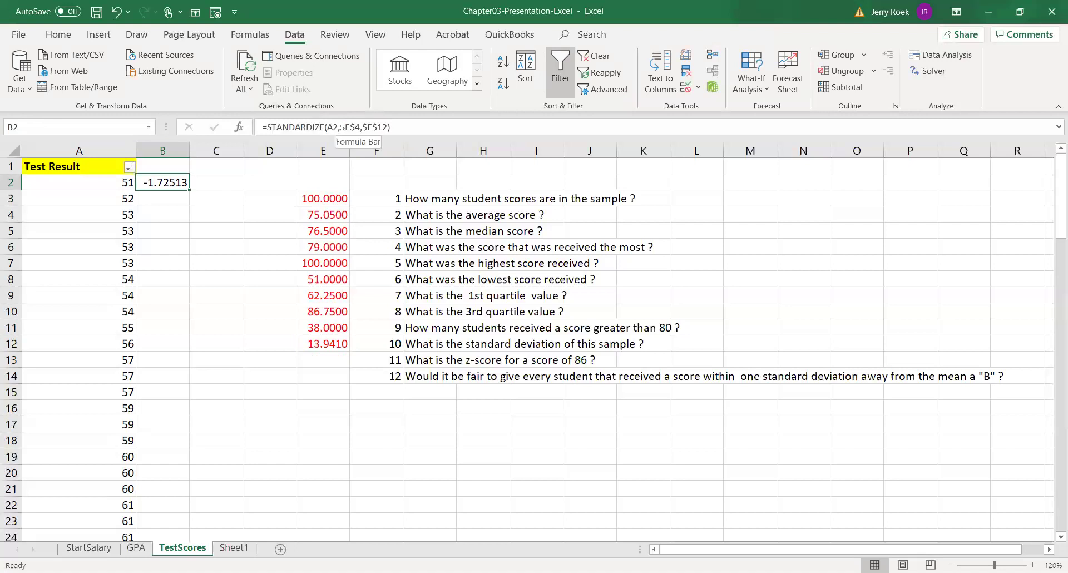
pyautogui.doubleClick(189, 189)
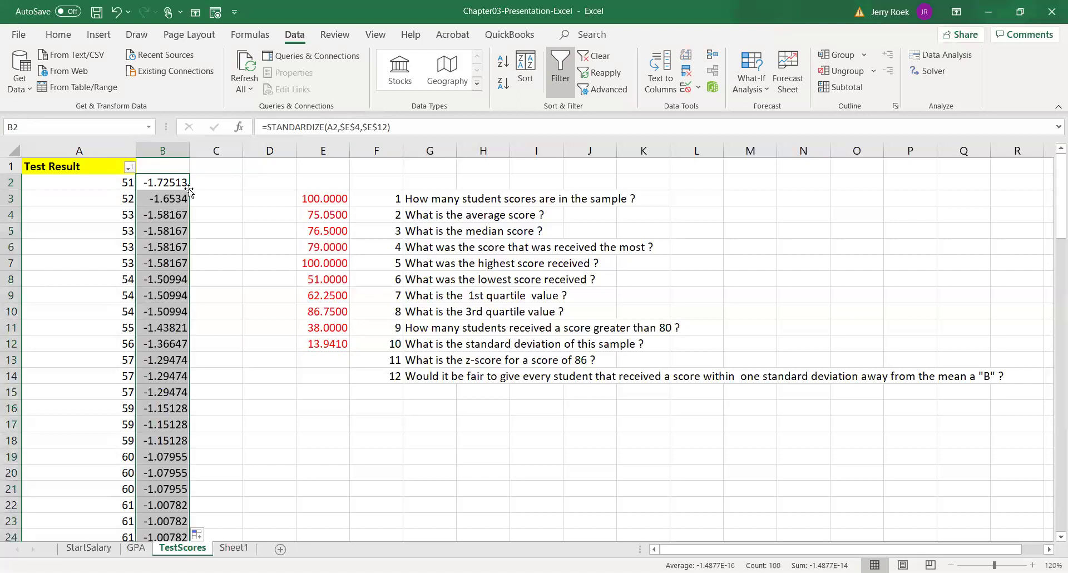
pyautogui.click(219, 313)
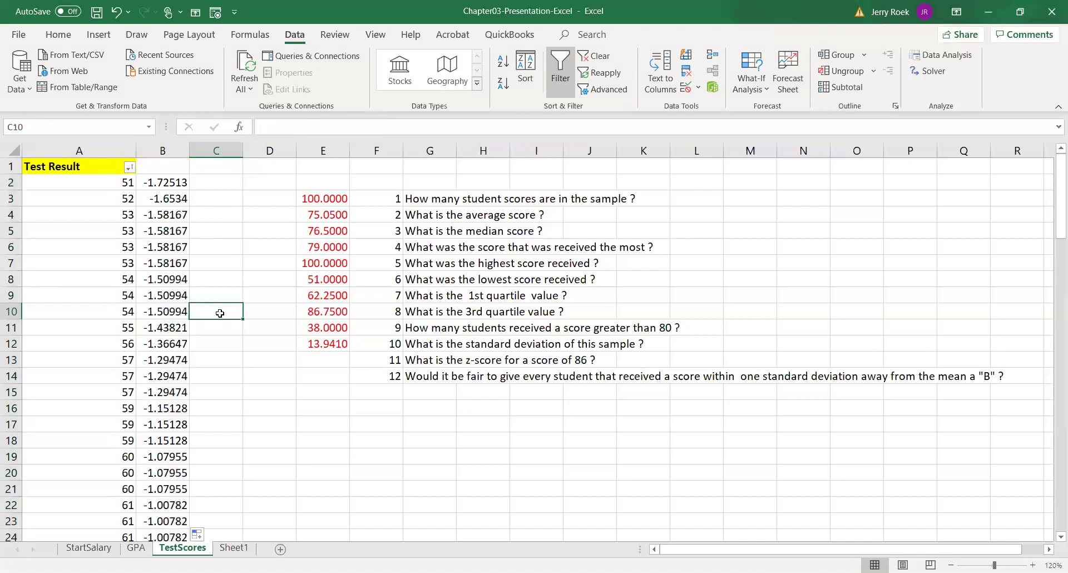
# Step: Look up the z-score for a score of 86 in column B and enter .7854 in cell E13
pyautogui.scroll(-5, 220, 313)
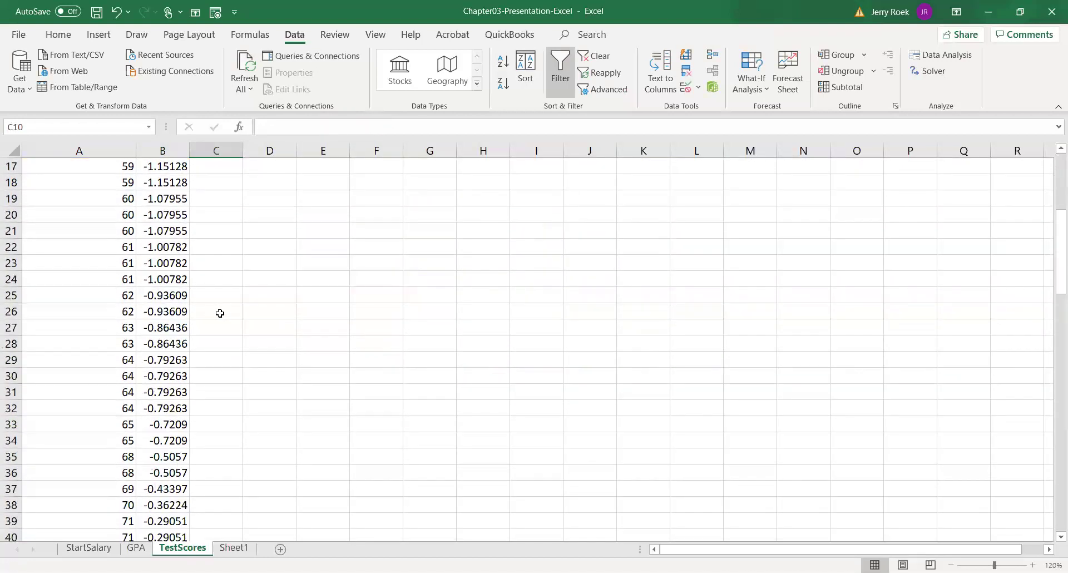
pyautogui.scroll(-8, 220, 313)
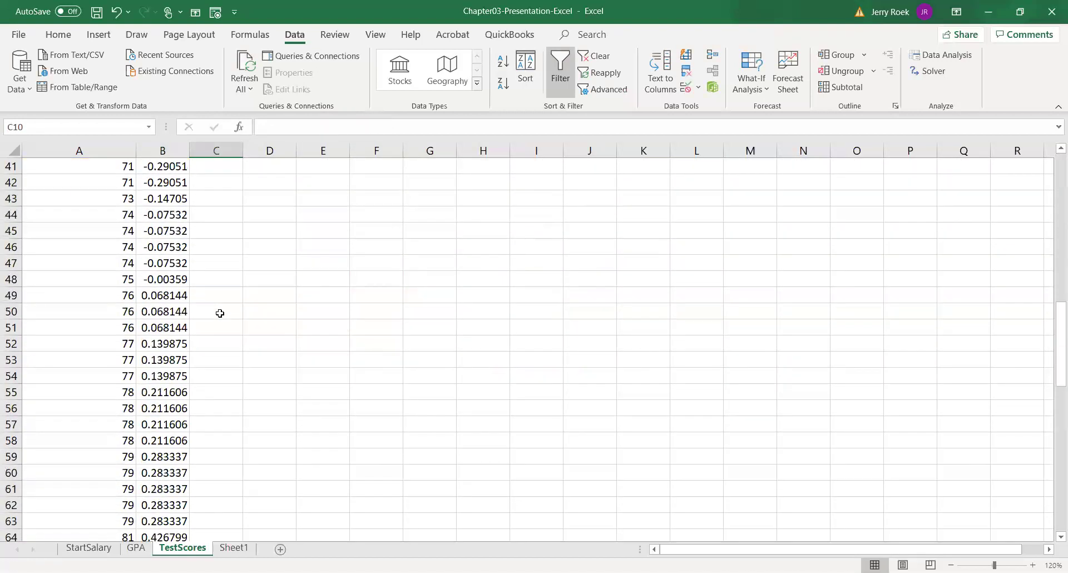
pyautogui.scroll(-7, 220, 313)
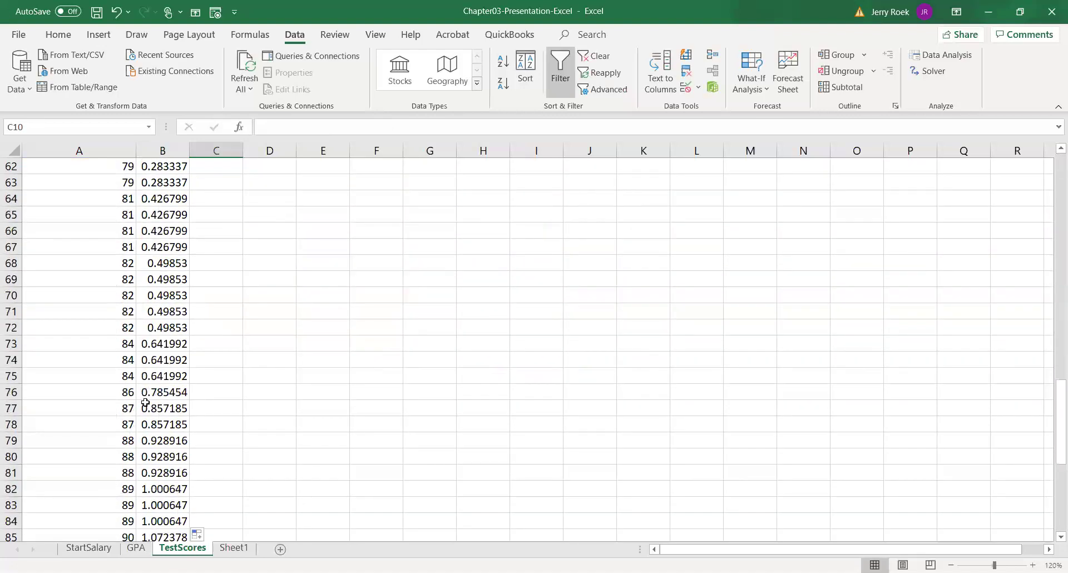
pyautogui.click(145, 394)
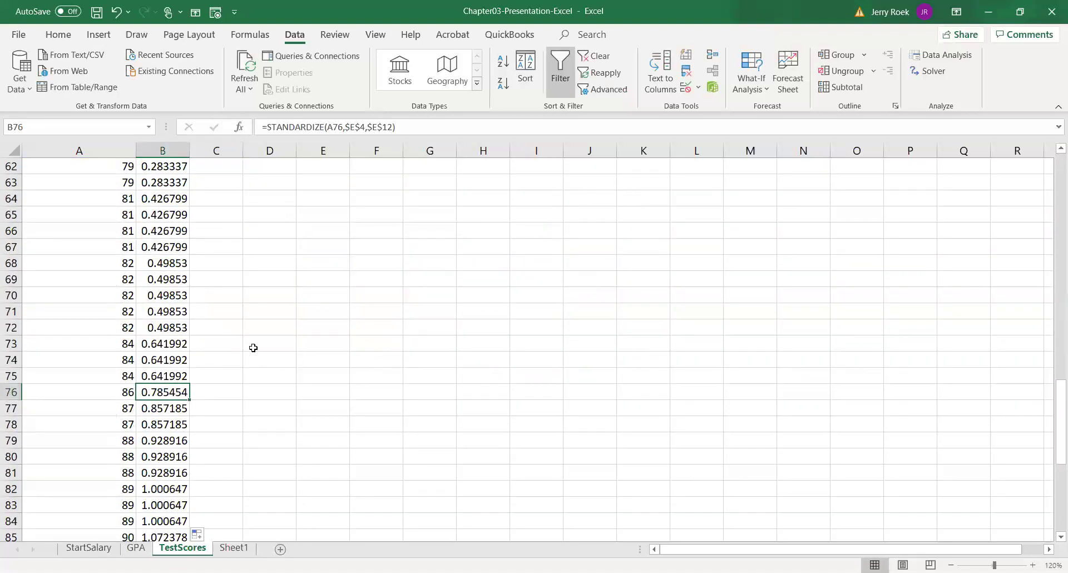
pyautogui.scroll(20, 253, 348)
pyautogui.click(313, 359)
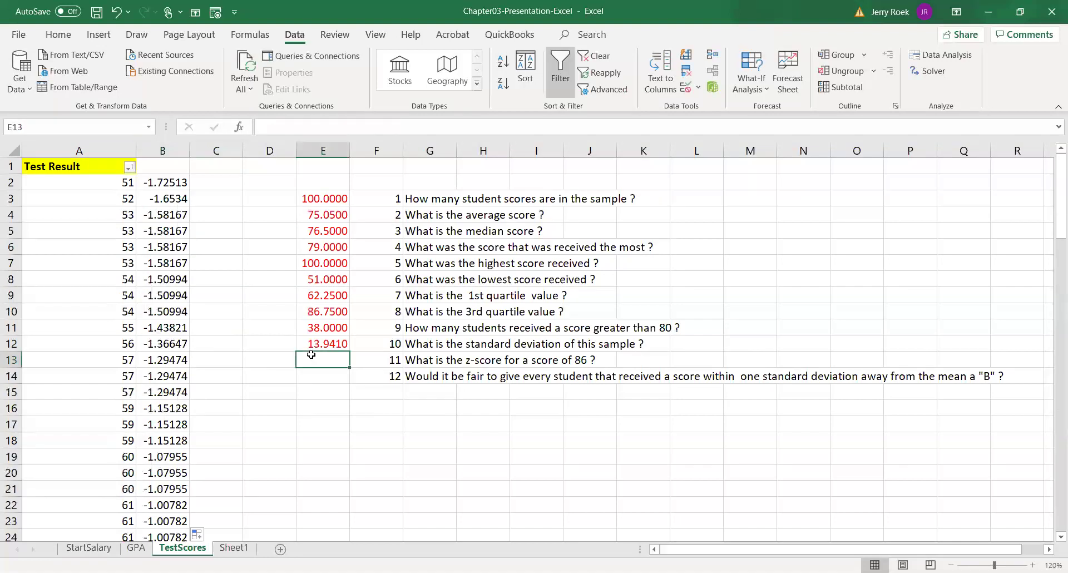
pyautogui.write('.7854')
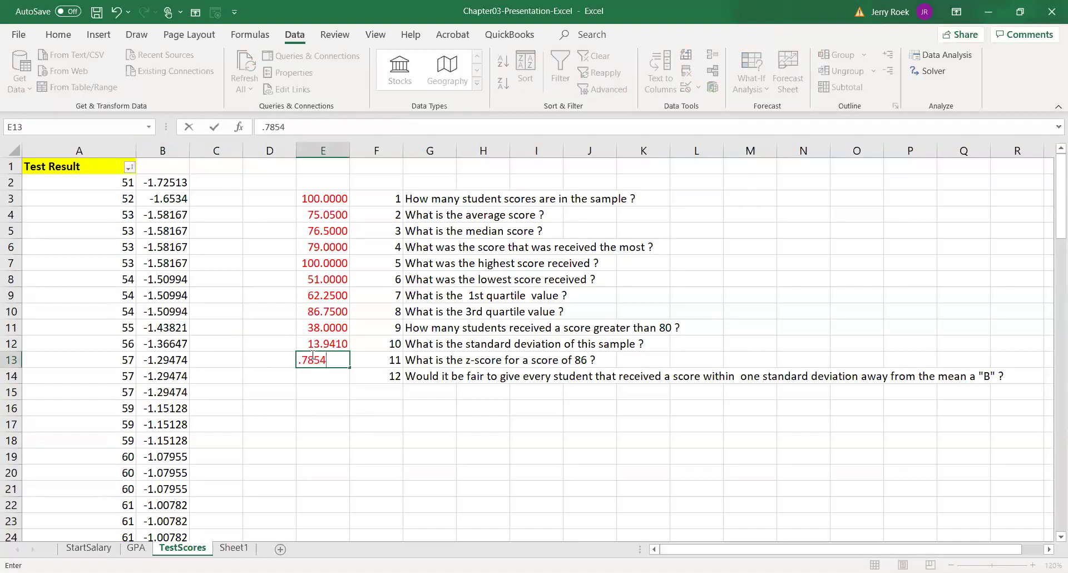
pyautogui.press('Return')
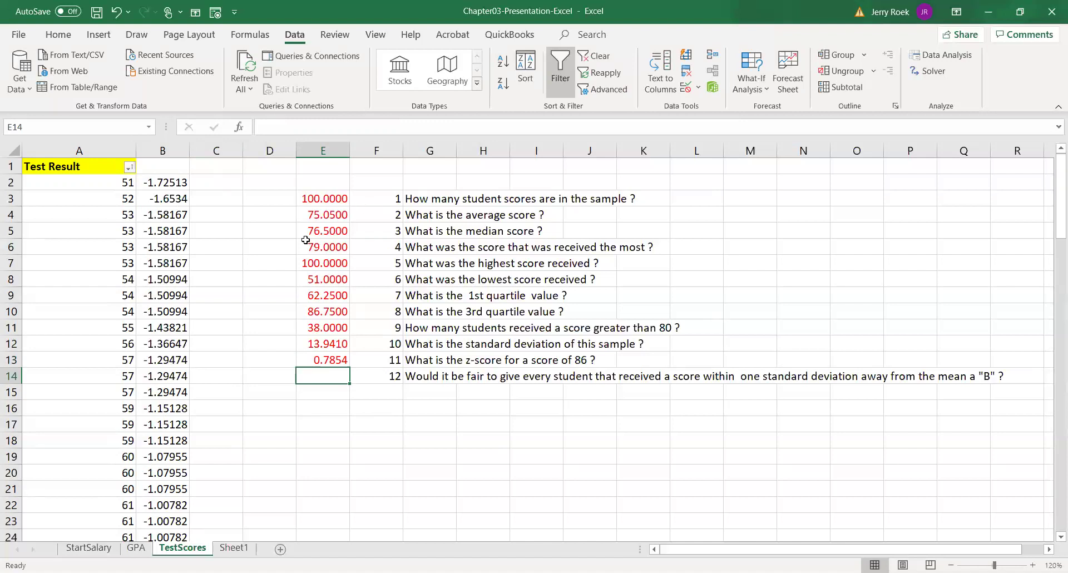
# Step: Enter the mean 75.05 in cell C48 beside the score of 75 and fill the cell yellow
pyautogui.scroll(-6, 262, 403)
pyautogui.scroll(-3, 262, 404)
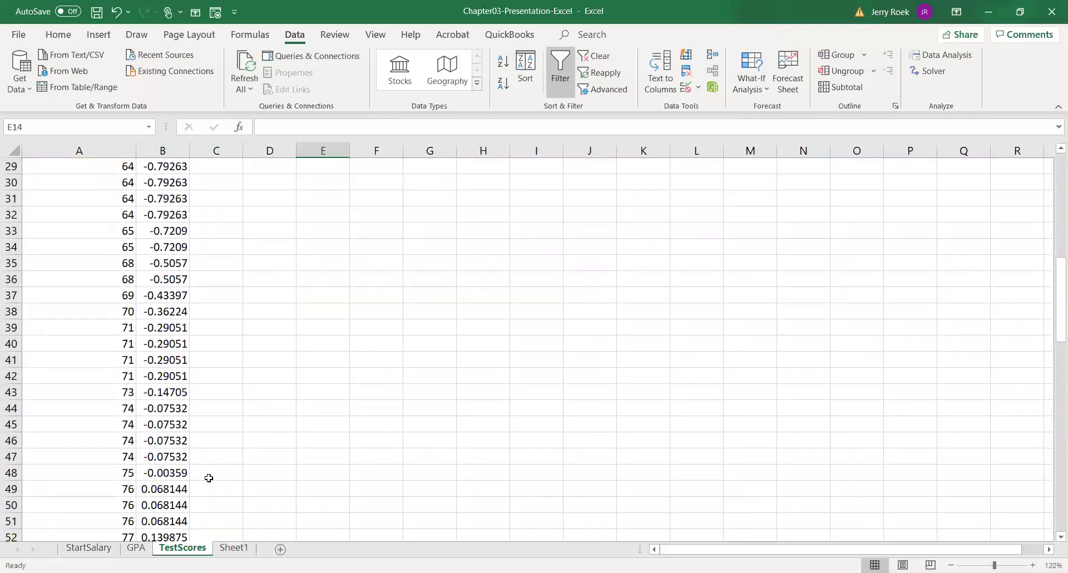
pyautogui.click(209, 476)
pyautogui.write('75.')
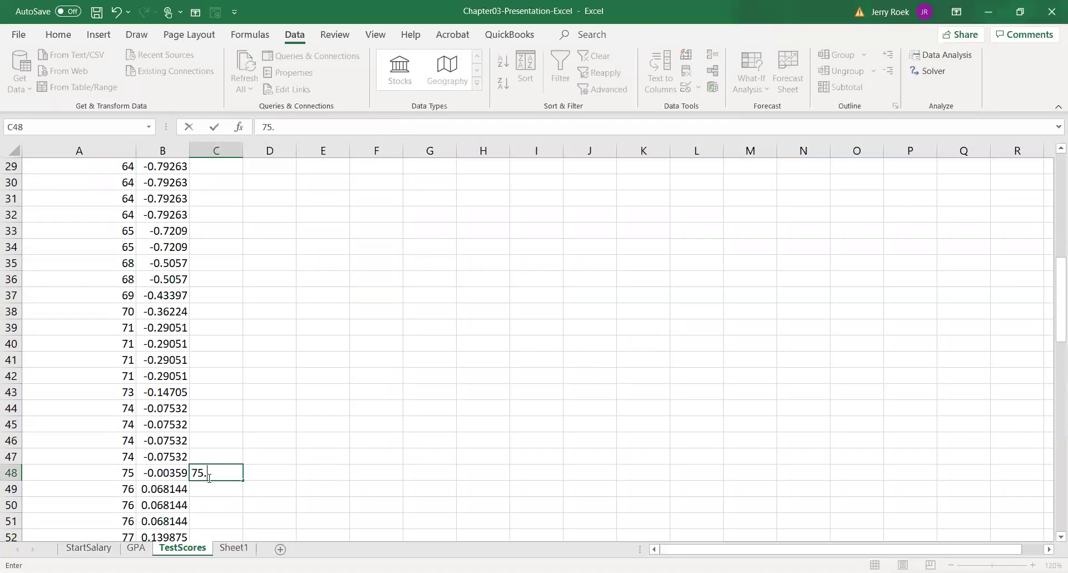
pyautogui.write('05')
pyautogui.press('Return')
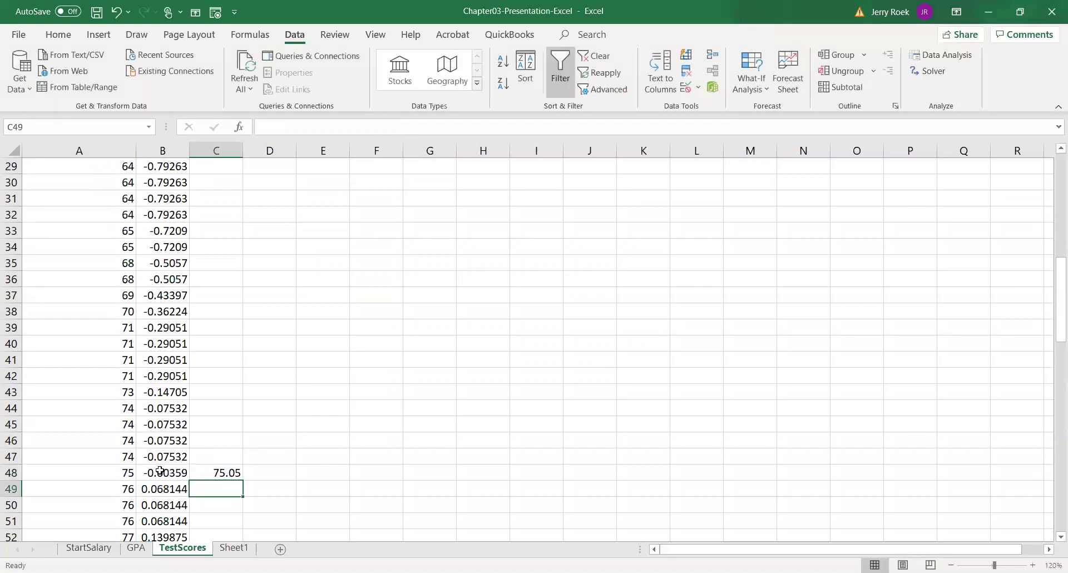
pyautogui.click(207, 470)
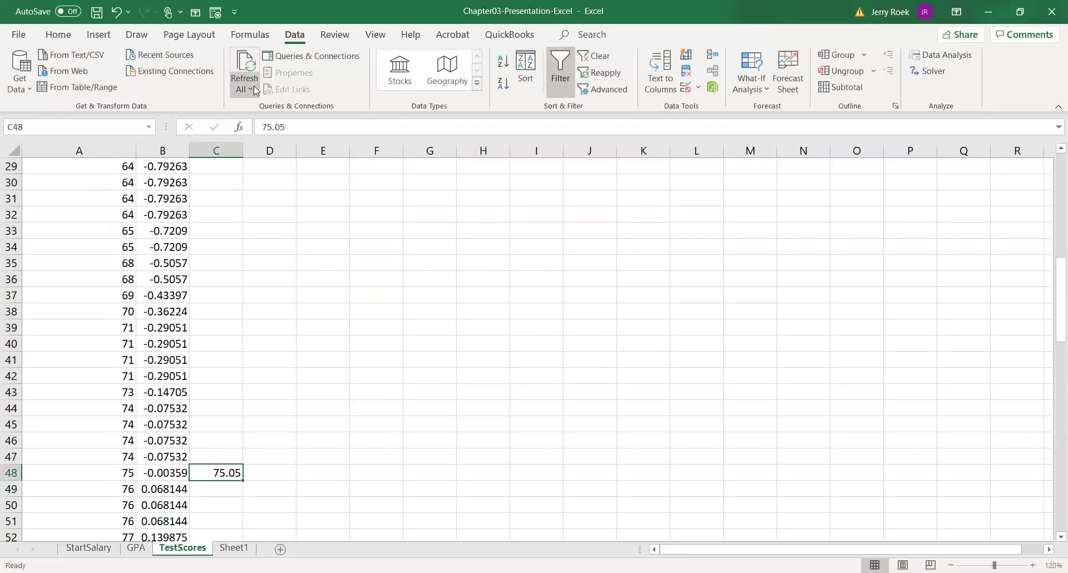
pyautogui.click(68, 37)
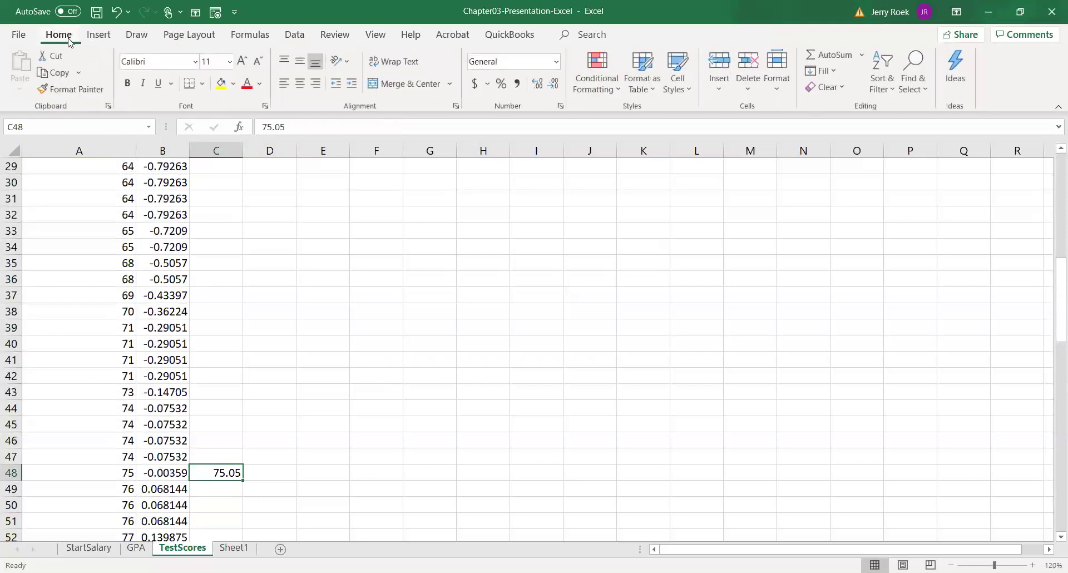
pyautogui.click(221, 83)
# Step: Fill the scores from 76 to 88 in A49:A81 yellow to mark those within one standard deviation above the mean
pyautogui.scroll(-3, 202, 479)
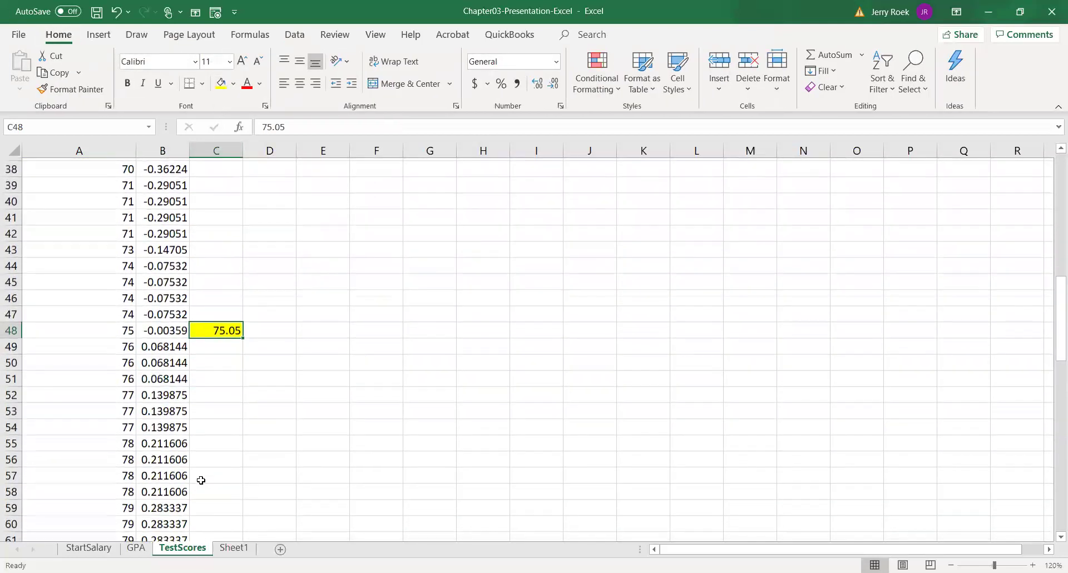
pyautogui.scroll(-5, 201, 479)
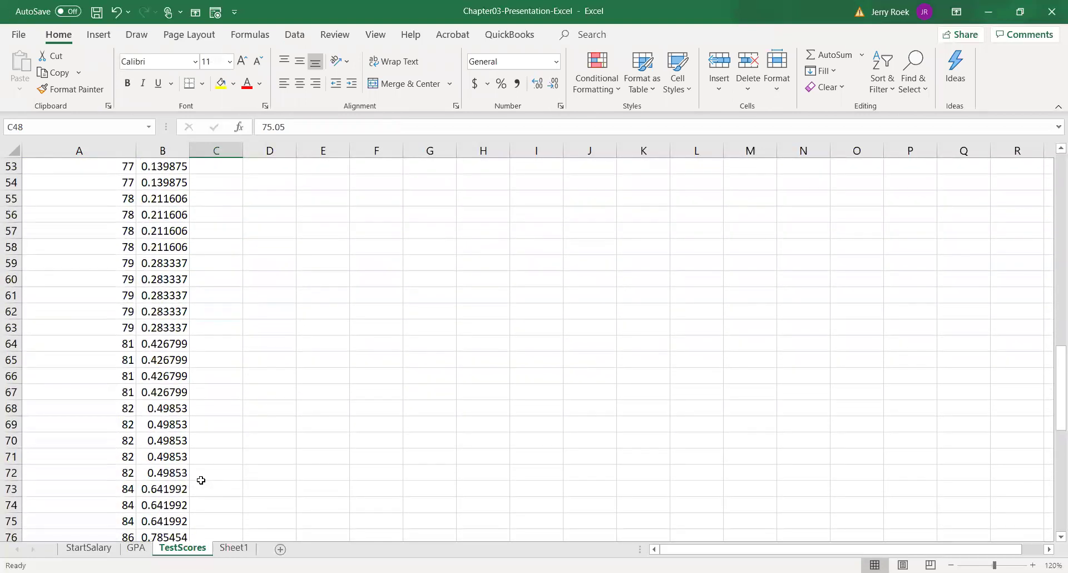
pyautogui.scroll(-3, 202, 479)
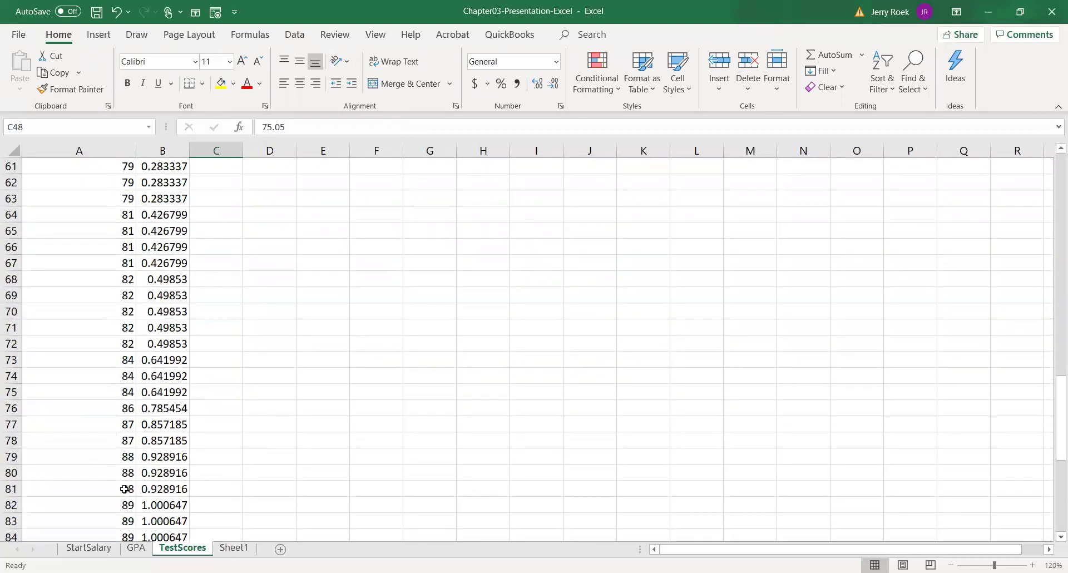
pyautogui.moveTo(124, 489); pyautogui.dragTo(95, 215)
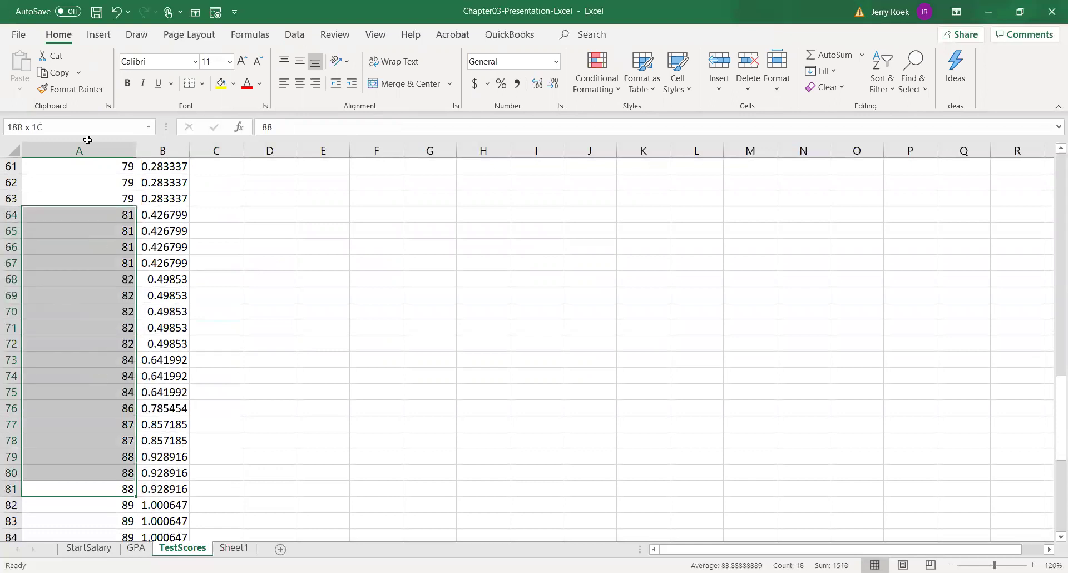
pyautogui.moveTo(88, 139); pyautogui.dragTo(88, 134)
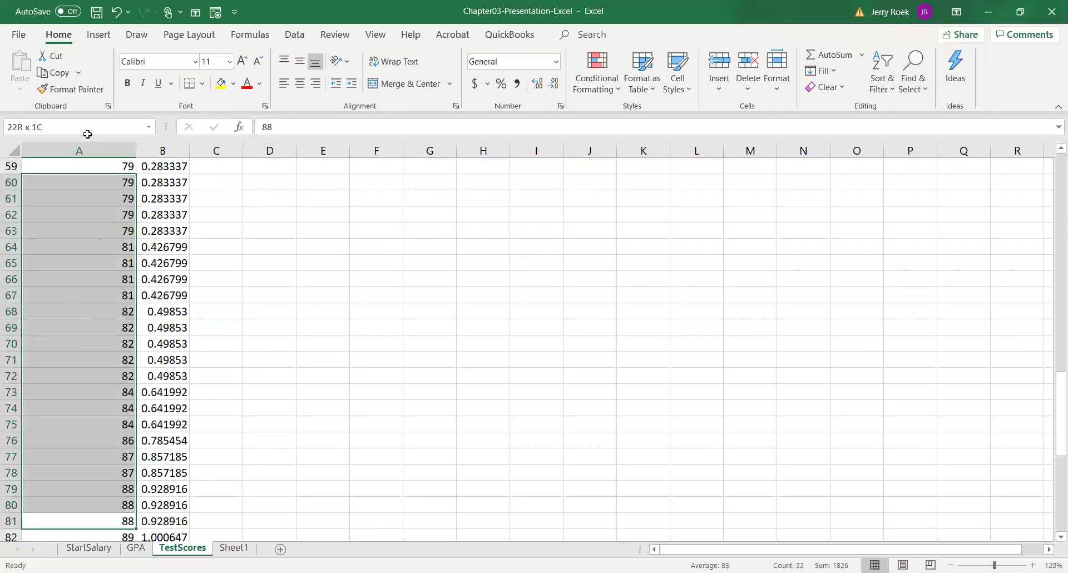
pyautogui.moveTo(87, 134); pyautogui.dragTo(87, 134)
pyautogui.click(221, 83)
pyautogui.scroll(-9, 161, 273)
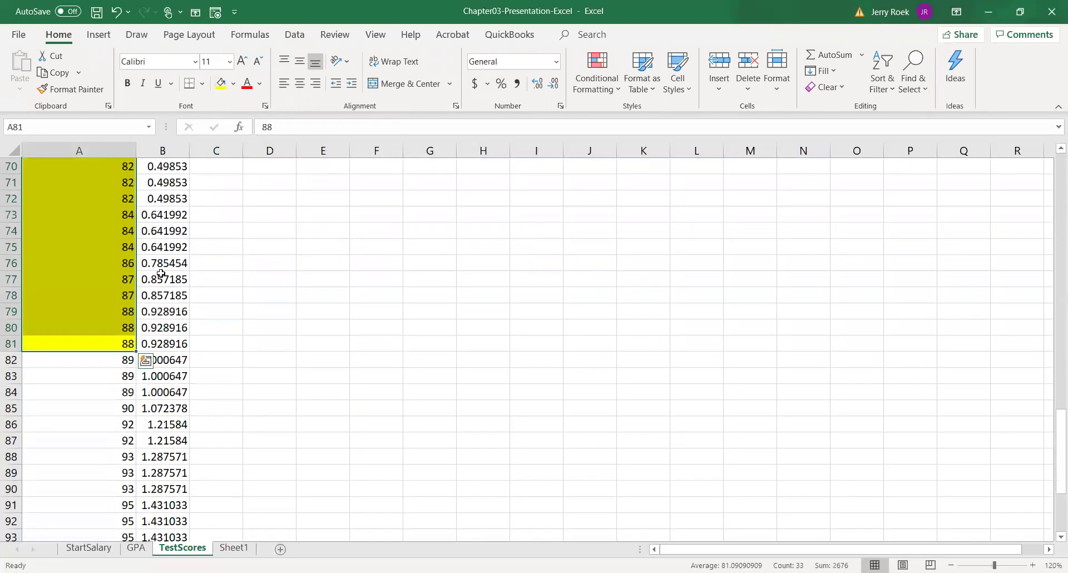
pyautogui.scroll(11, 166, 289)
pyautogui.scroll(-6, 129, 378)
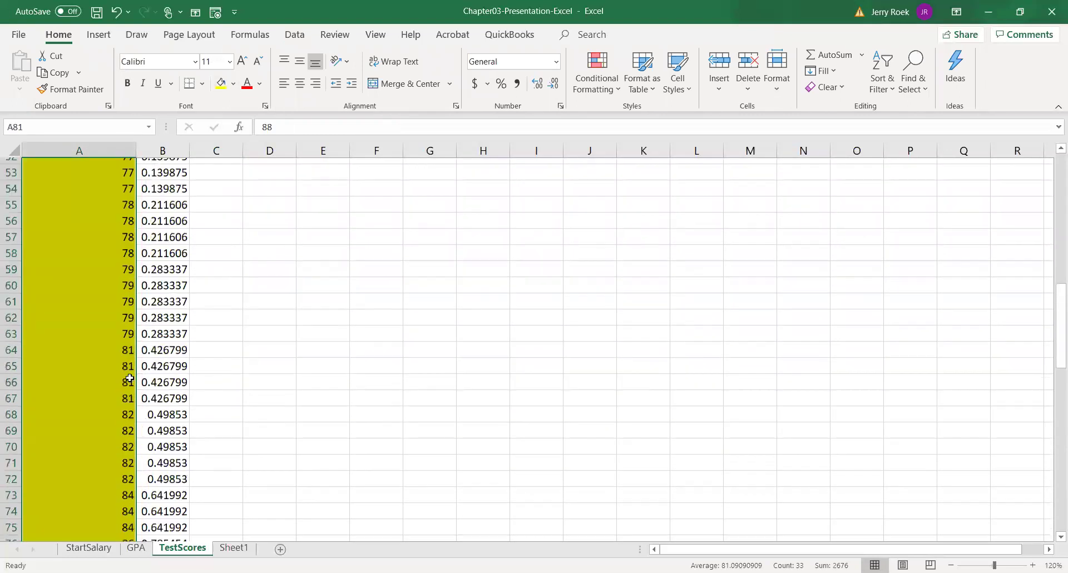
# Step: Review the yellow scores above the mean and their z-scores, checking them against question 12 on one standard deviation
pyautogui.scroll(-5, 130, 378)
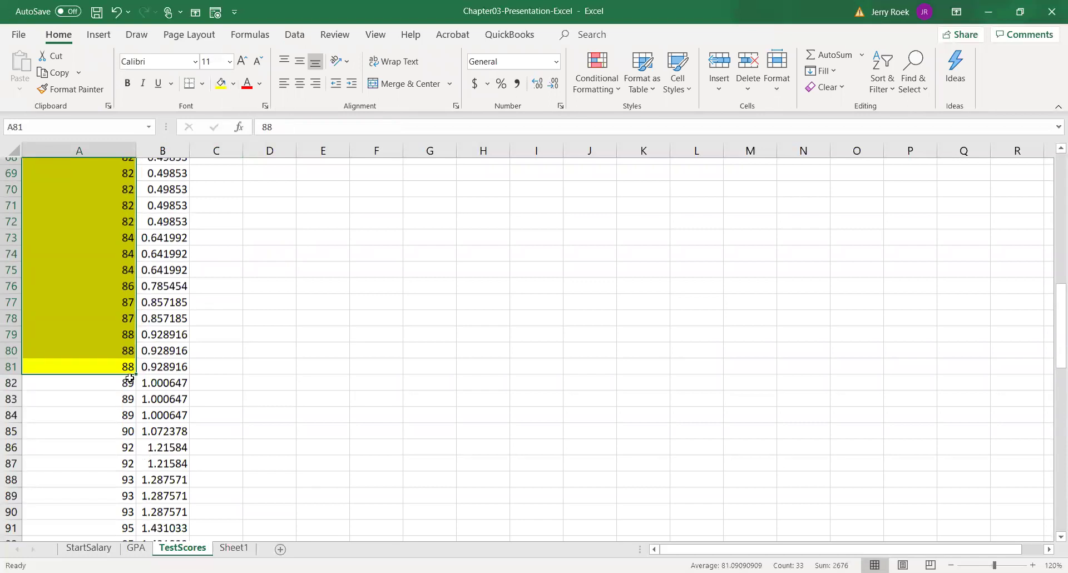
pyautogui.scroll(-1, 130, 378)
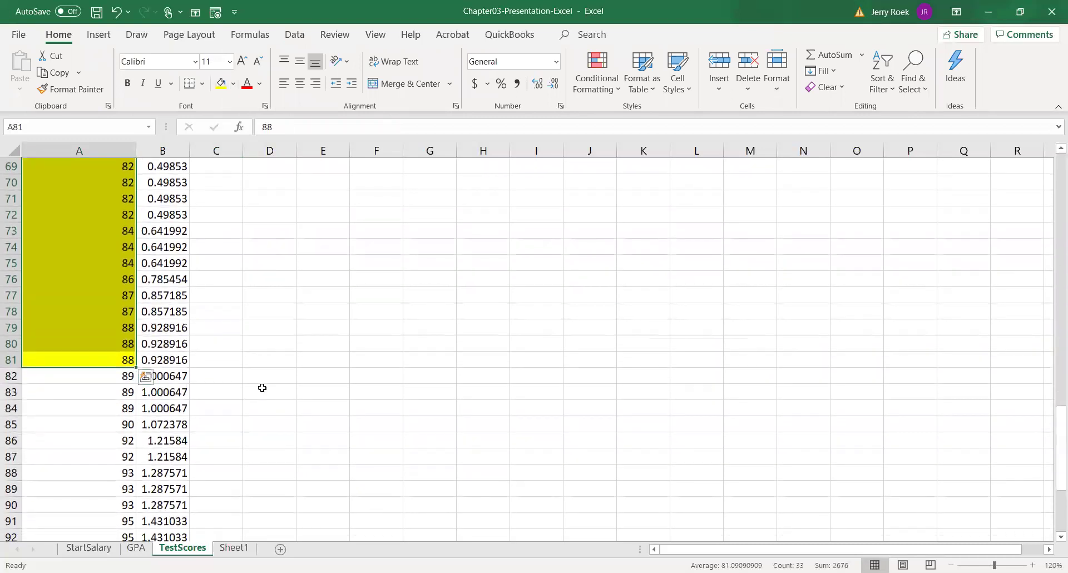
pyautogui.scroll(3, 262, 388)
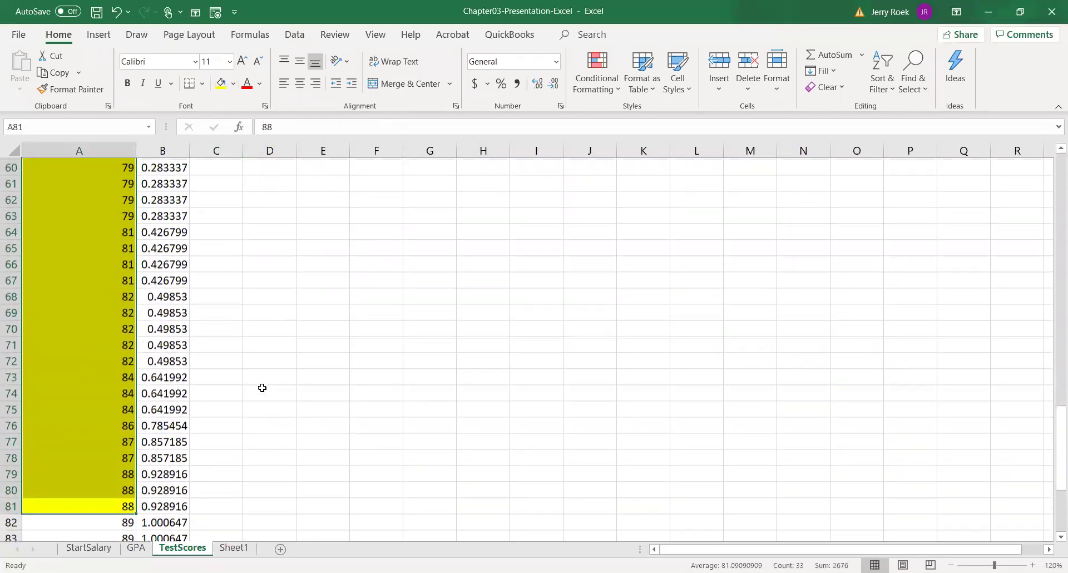
pyautogui.scroll(20, 262, 387)
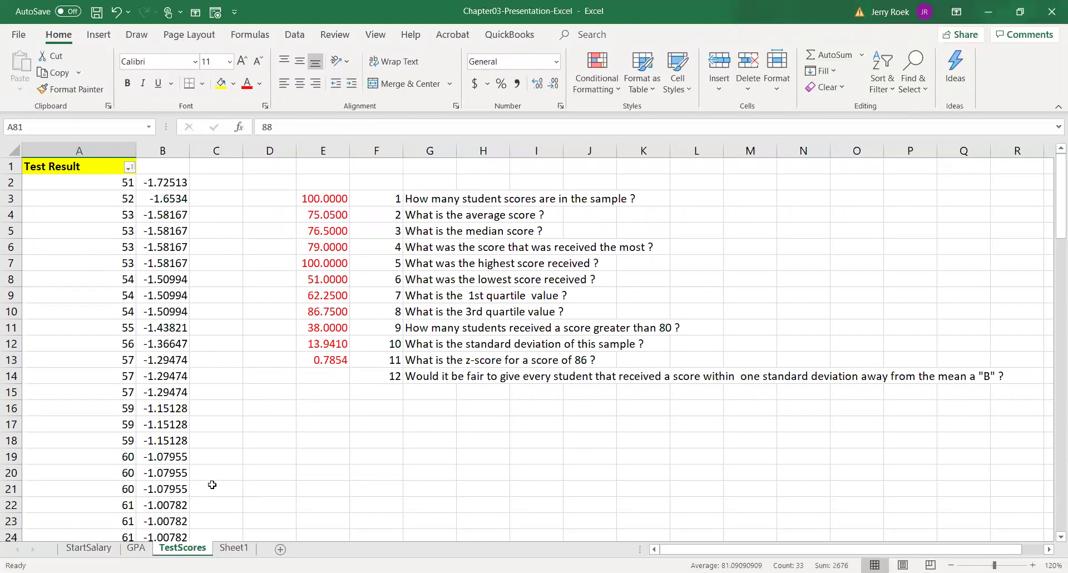
pyautogui.scroll(-10, 212, 484)
pyautogui.scroll(-2, 212, 484)
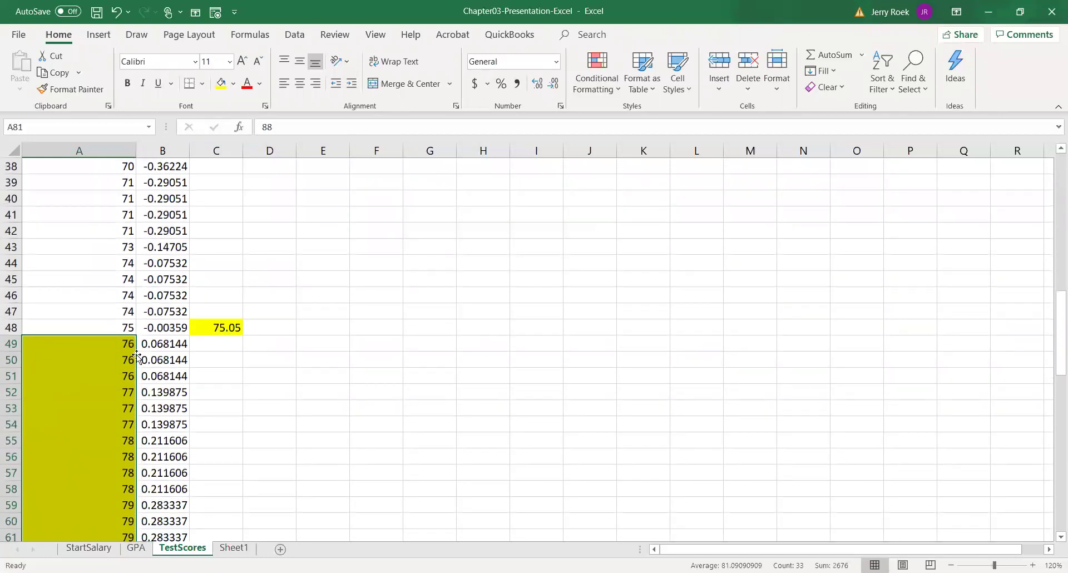
pyautogui.scroll(-5, 151, 505)
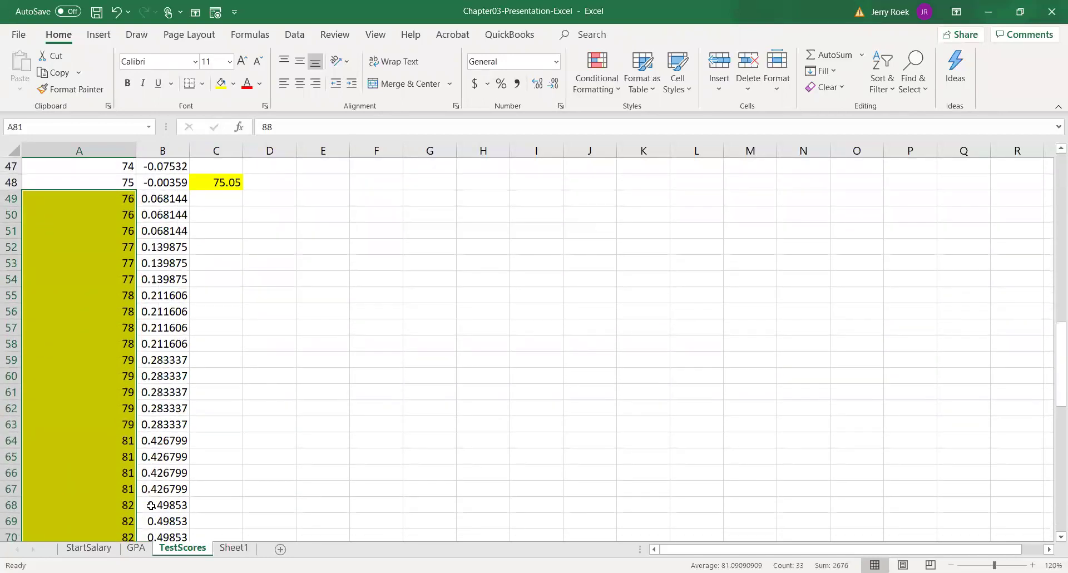
pyautogui.scroll(-2, 151, 506)
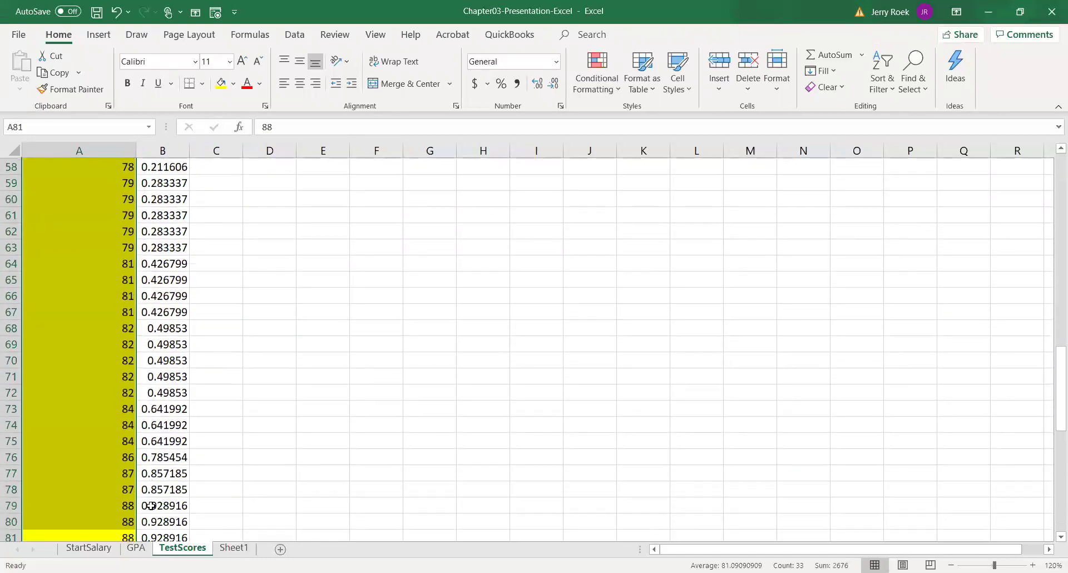
# Step: Fill the scores from 75 down to 62 in A25:A48 yellow to mark those within one standard deviation below the mean
pyautogui.scroll(9, 150, 506)
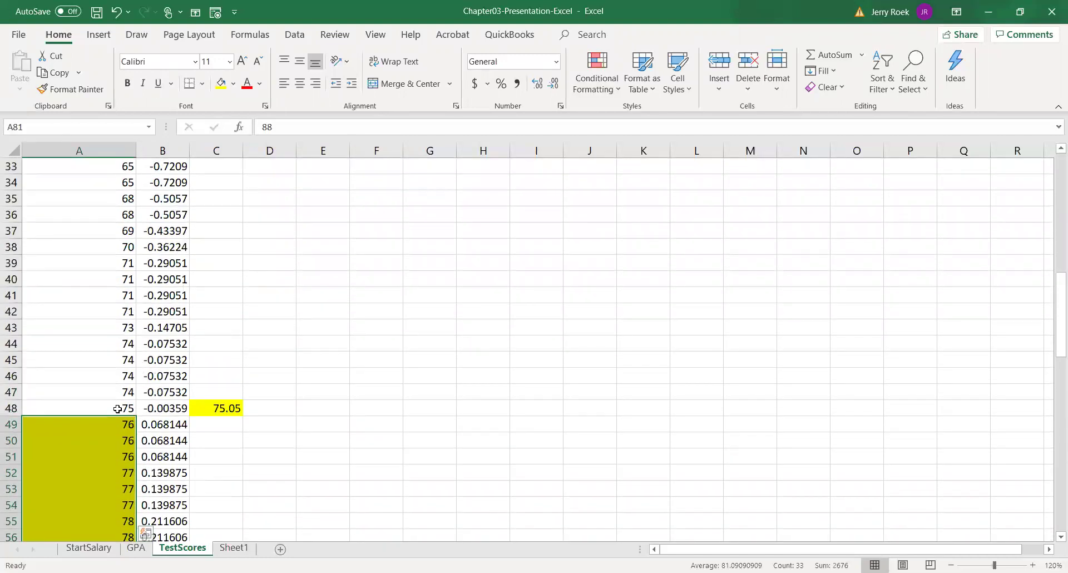
pyautogui.moveTo(116, 408); pyautogui.dragTo(62, 359)
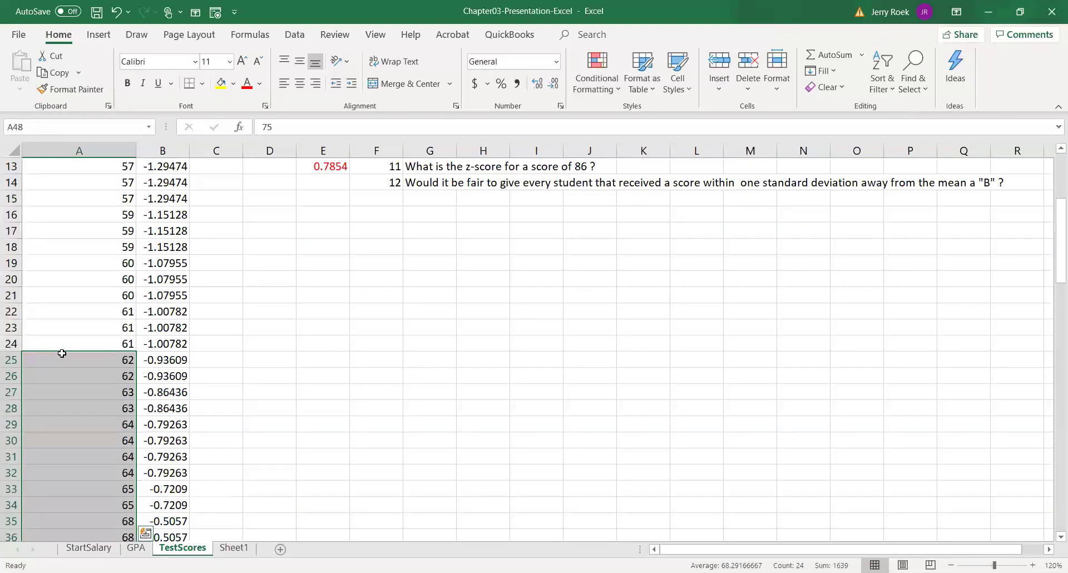
pyautogui.click(221, 84)
pyautogui.click(236, 246)
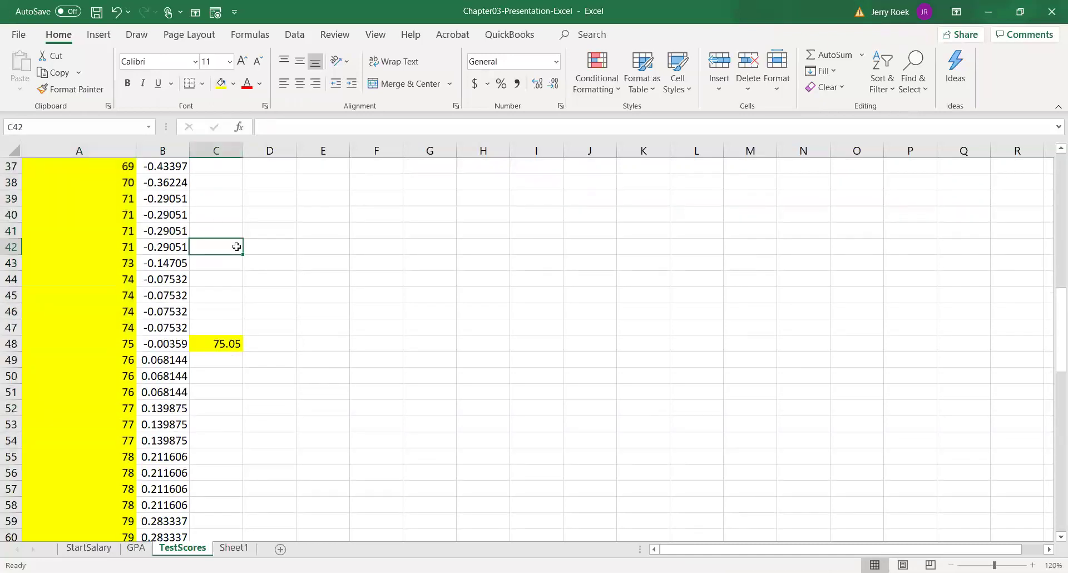
# Step: Examine the lowest and highest highlighted scores in A25 and A81, the mean marker in C48, and question 12
pyautogui.scroll(5, 236, 246)
pyautogui.scroll(1, 237, 246)
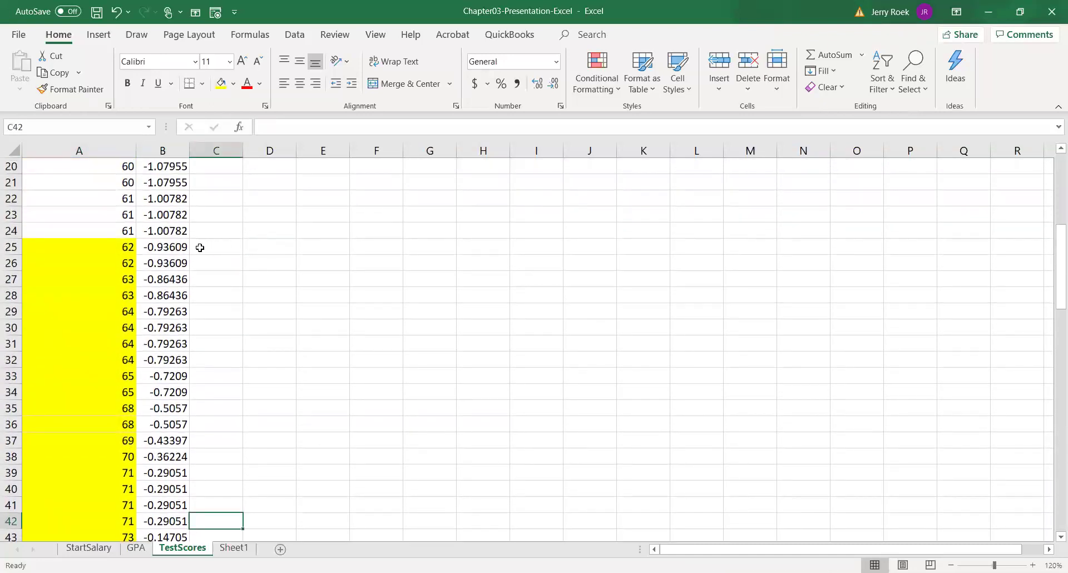
pyautogui.click(101, 248)
pyautogui.scroll(-16, 125, 345)
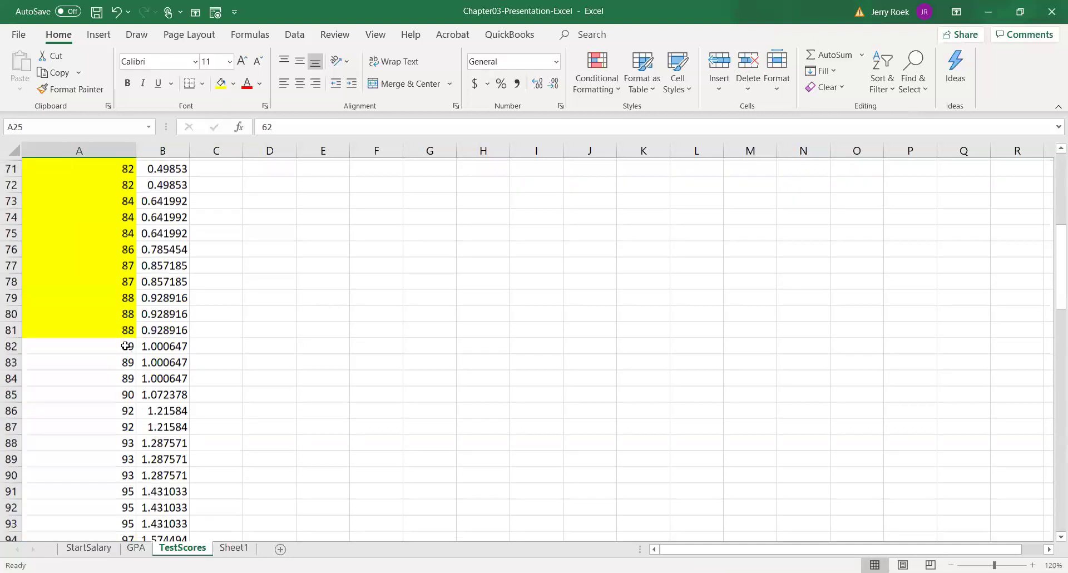
pyautogui.click(112, 391)
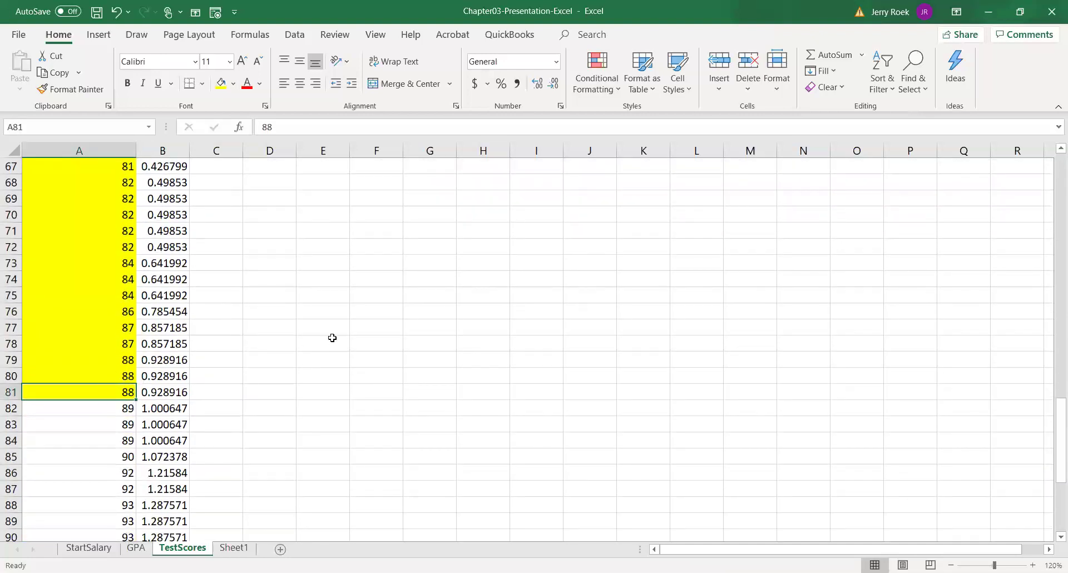
pyautogui.scroll(10, 332, 338)
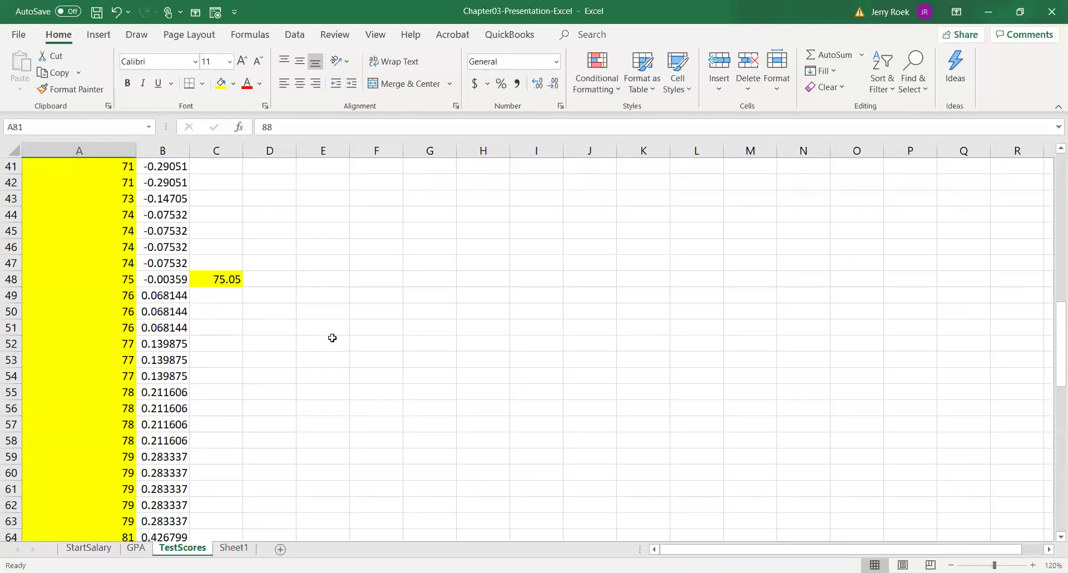
pyautogui.scroll(1, 332, 338)
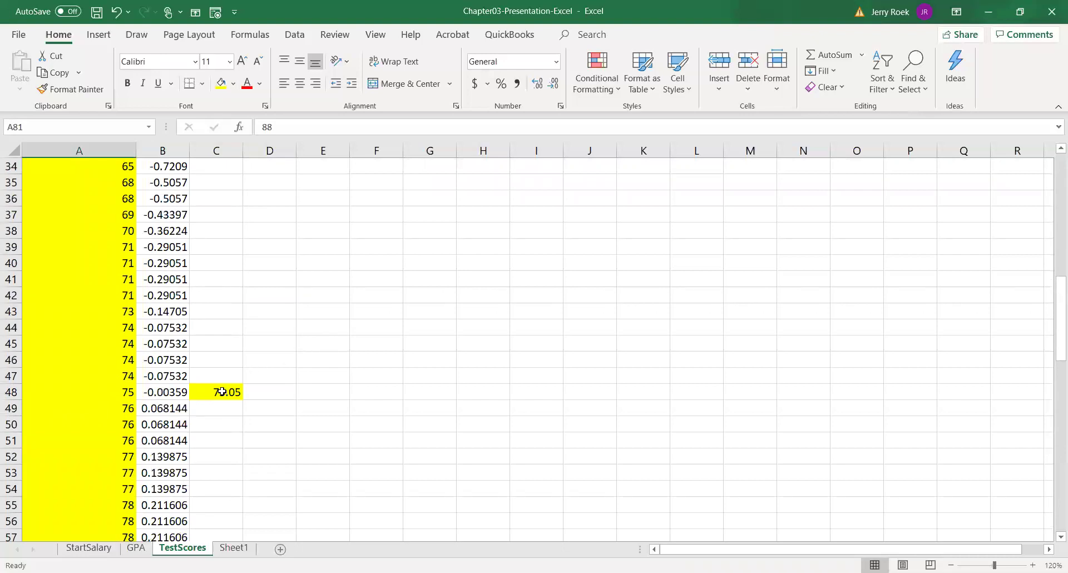
pyautogui.scroll(10, 301, 377)
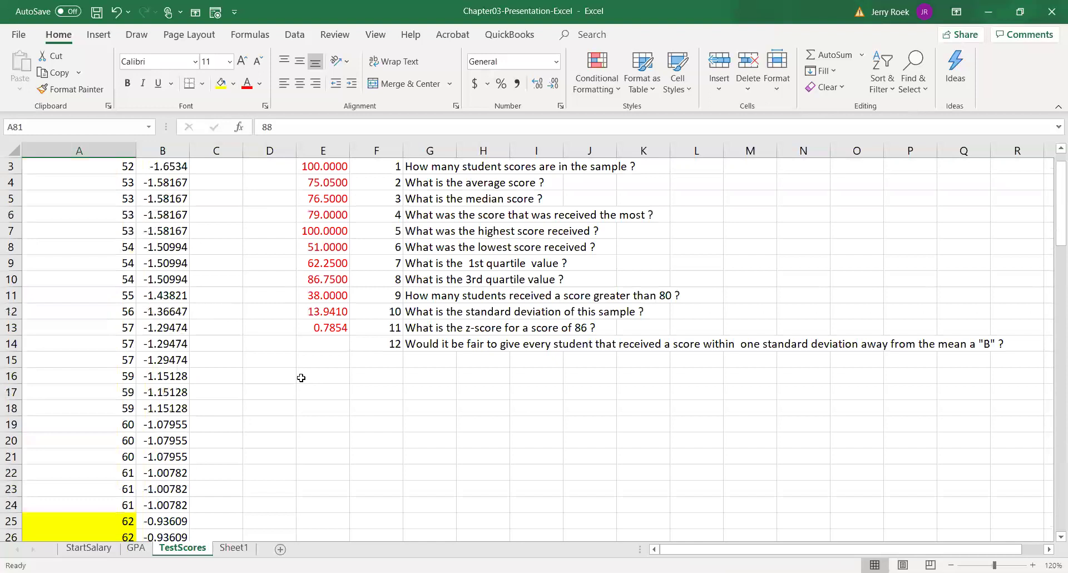
pyautogui.scroll(1, 301, 378)
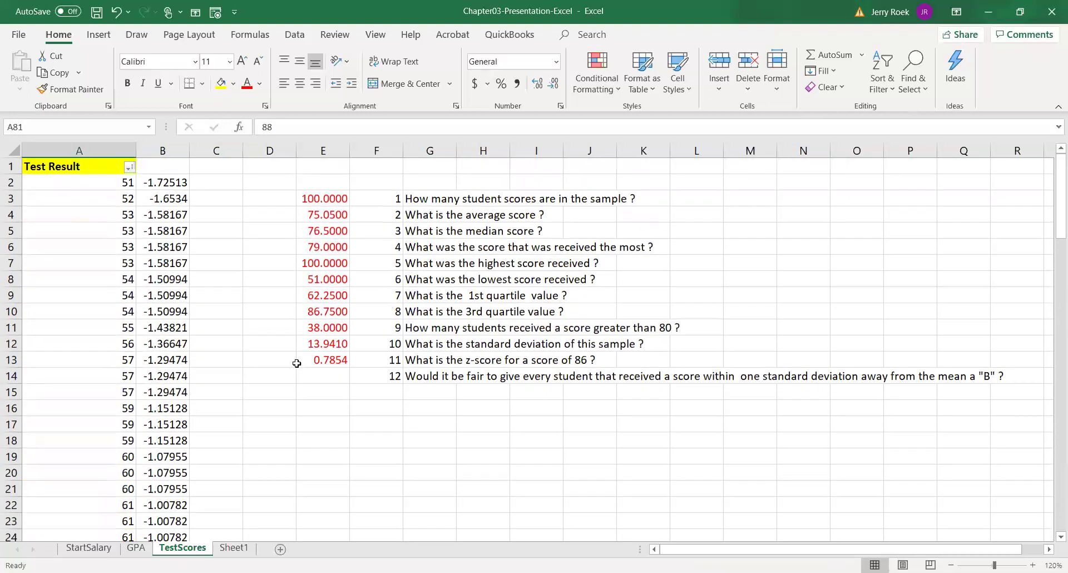
# Step: Compare the sample standard deviation in E12 with the spread of the highlighted scores in column A
pyautogui.click(313, 347)
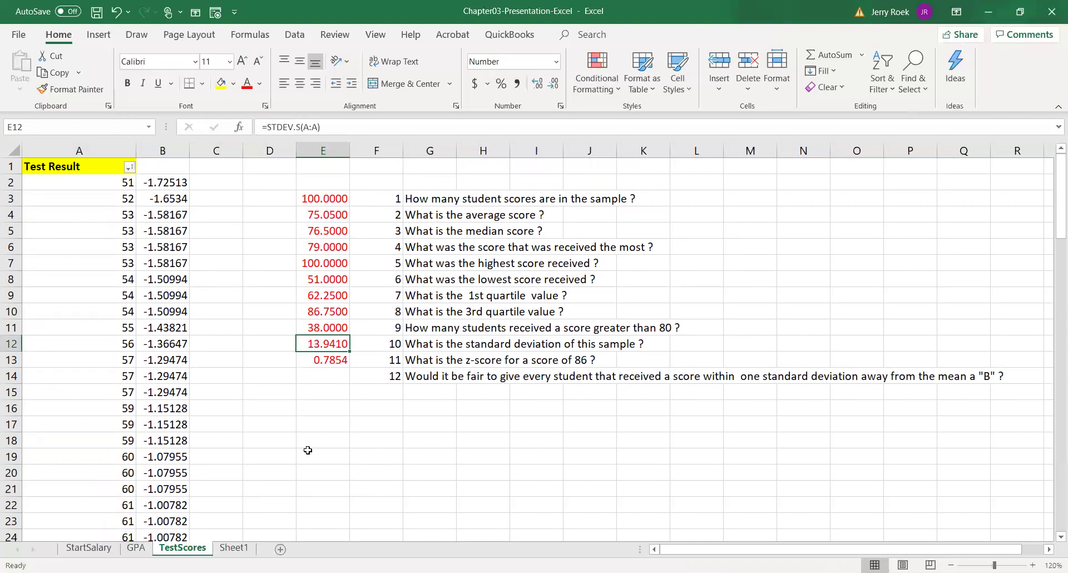
pyautogui.scroll(-2, 307, 450)
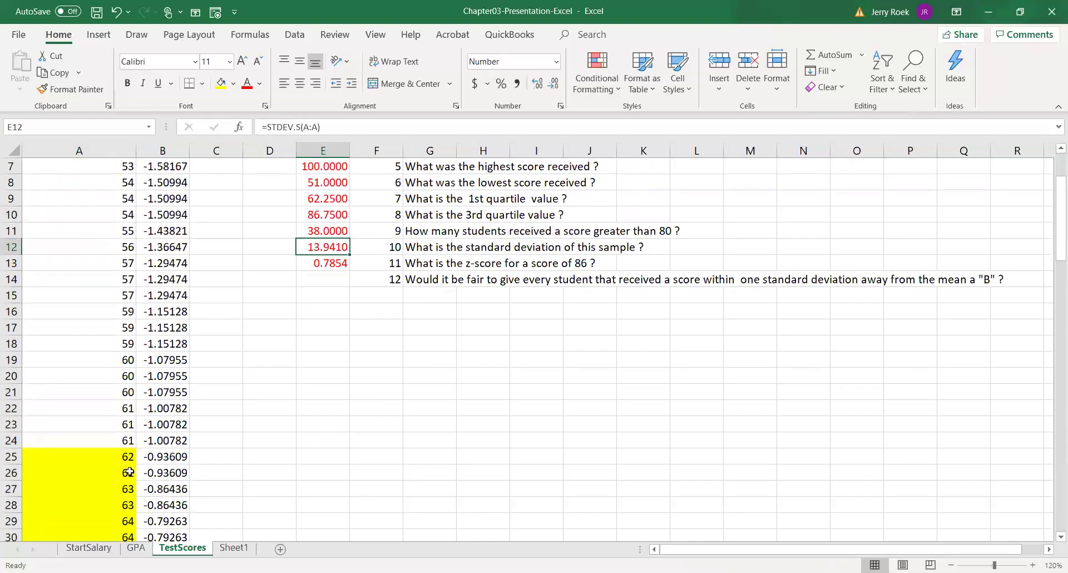
pyautogui.click(115, 461)
pyautogui.scroll(-20, 126, 475)
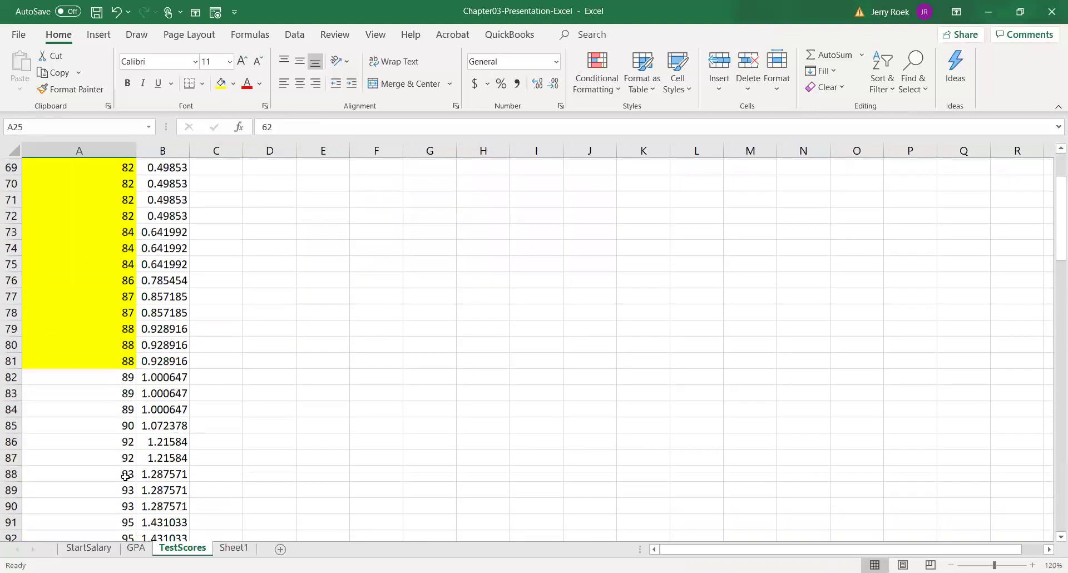
pyautogui.scroll(1, 120, 444)
pyautogui.click(102, 393)
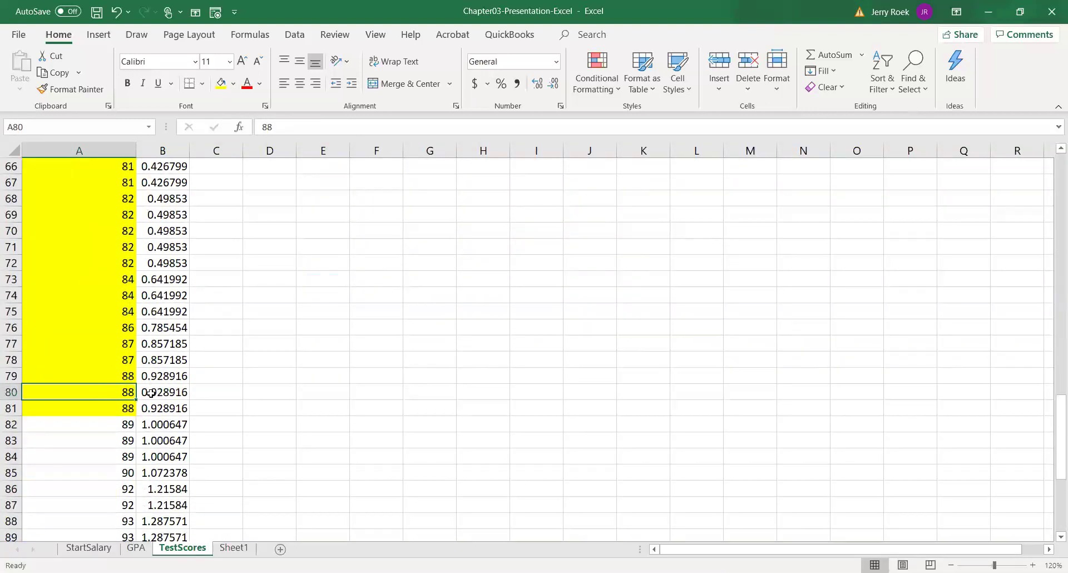
pyautogui.scroll(7, 280, 373)
pyautogui.scroll(15, 280, 373)
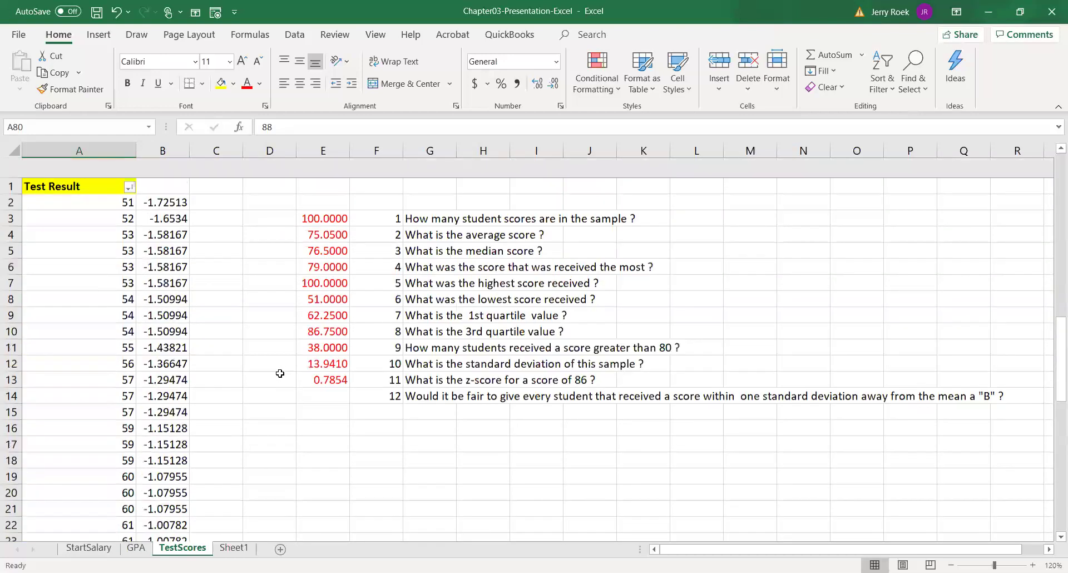
# Step: Enter No in cell E14 to answer question 12, and recheck the highlighted scores against that answer
pyautogui.click(307, 379)
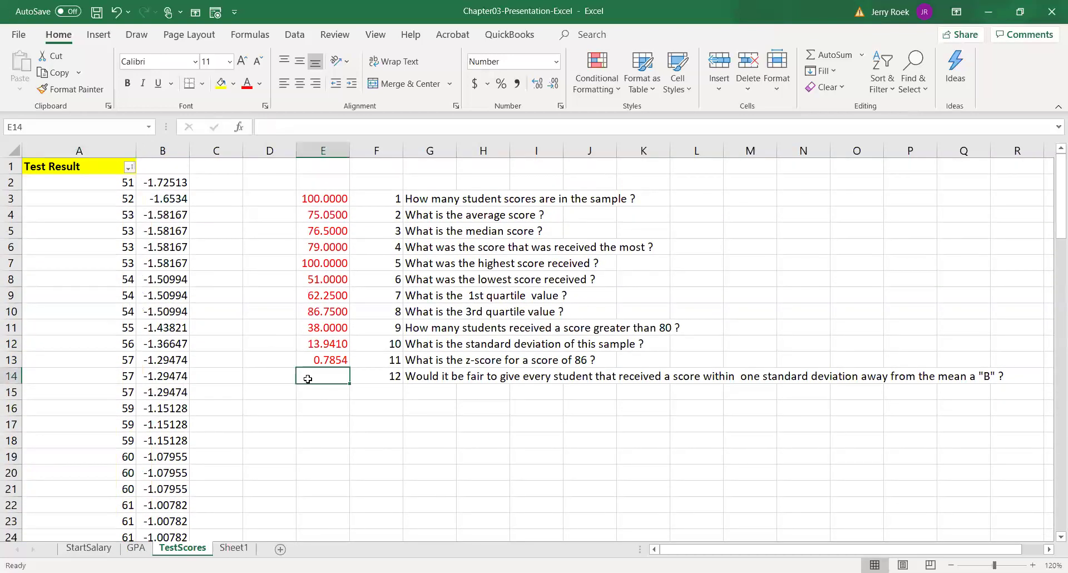
pyautogui.write('No')
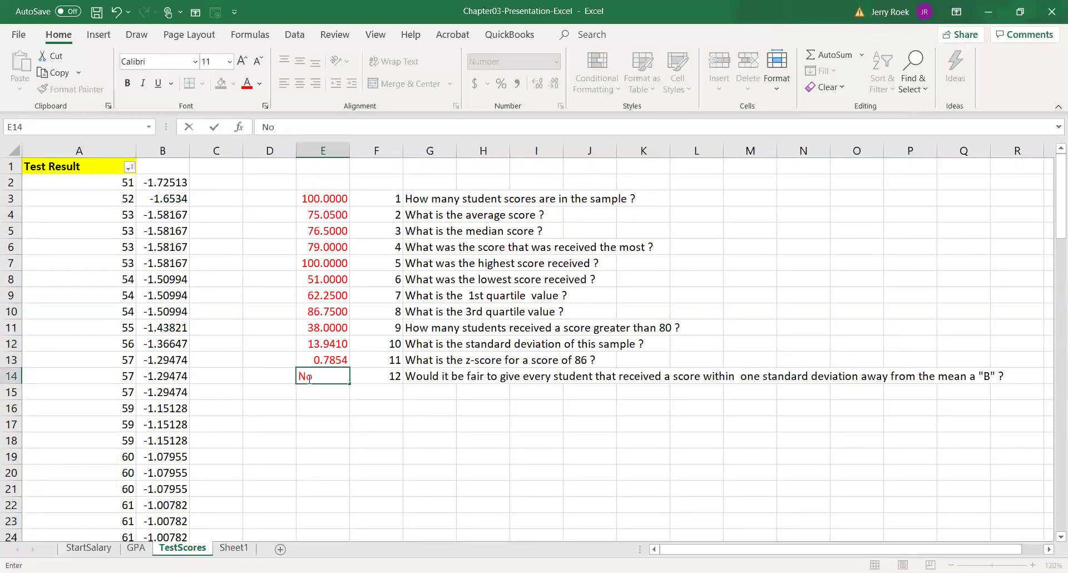
pyautogui.press('Return')
pyautogui.scroll(-10, 257, 473)
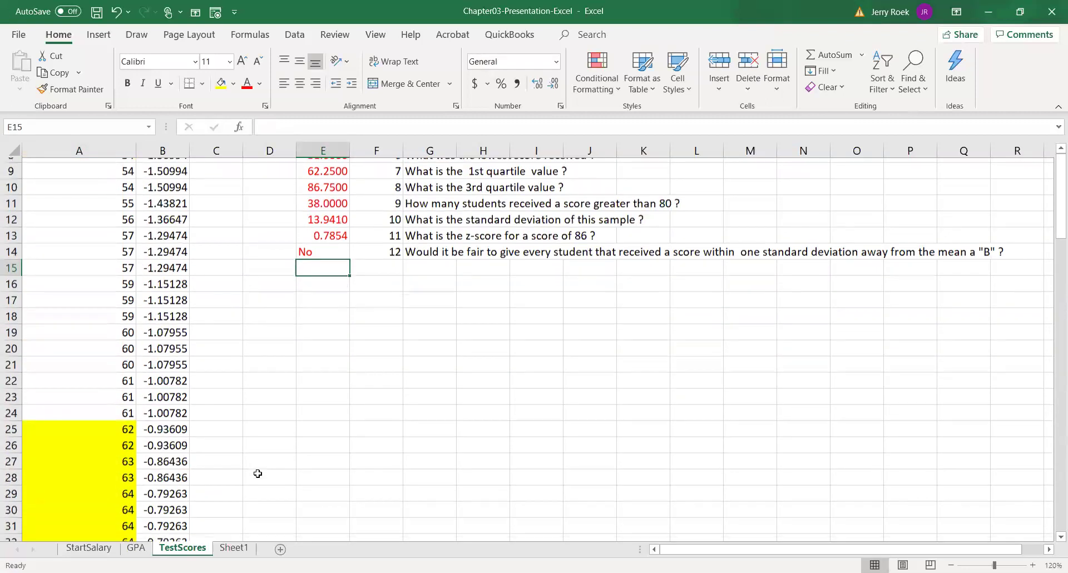
pyautogui.scroll(-12, 258, 473)
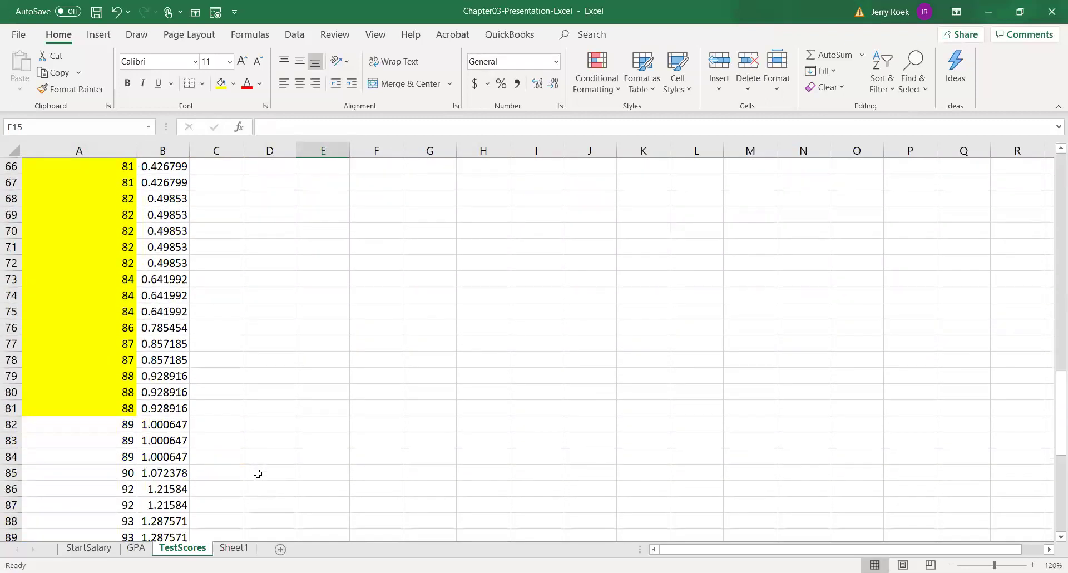
pyautogui.scroll(20, 258, 473)
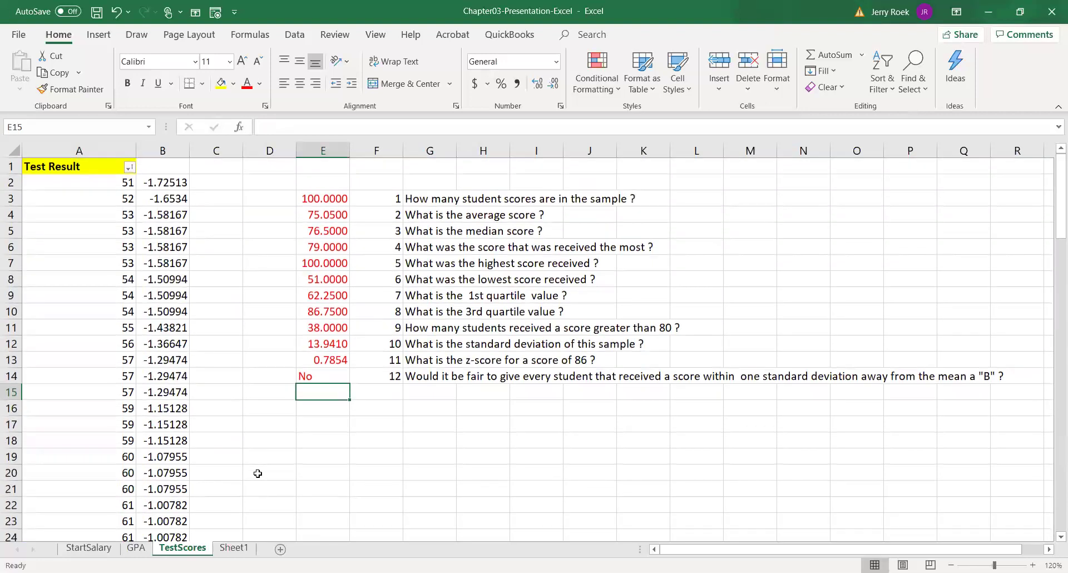